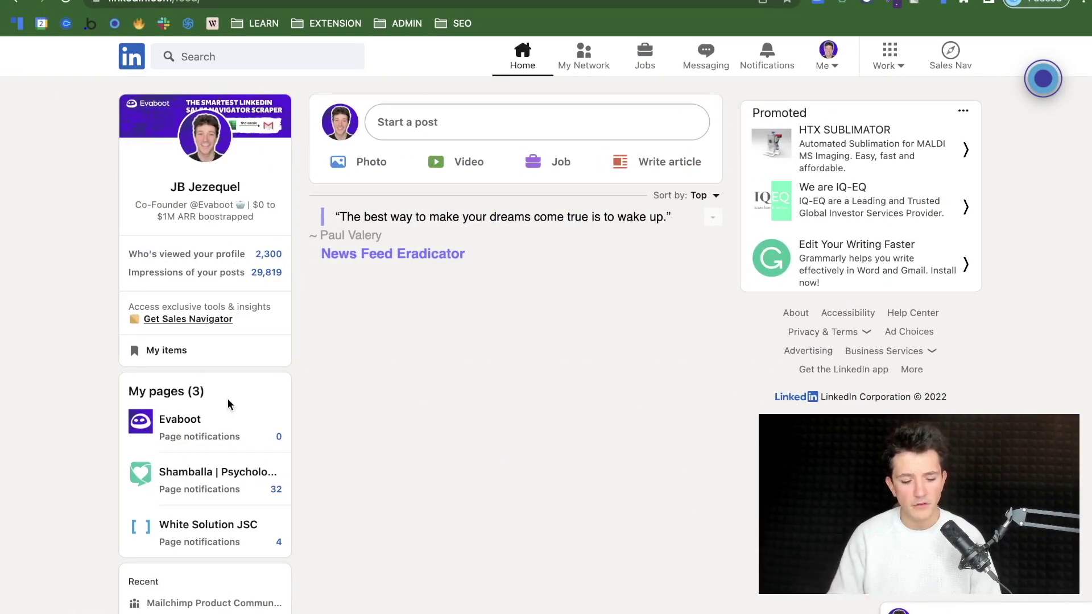
# Search LinkedIn for 'sales'.
pyautogui.scroll(-8, 223, 396)
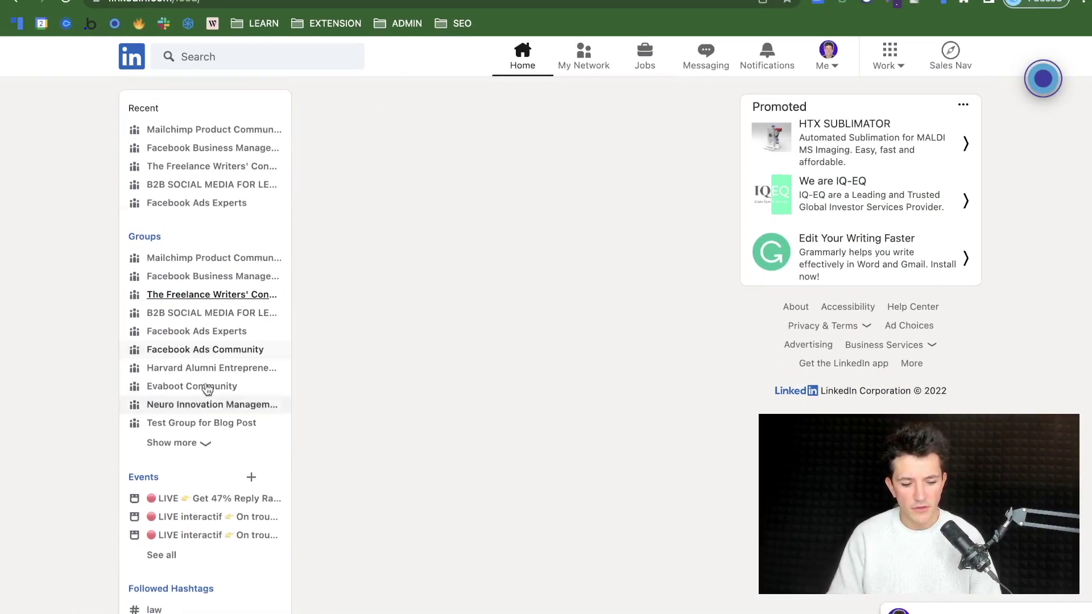
pyautogui.scroll(5, 158, 243)
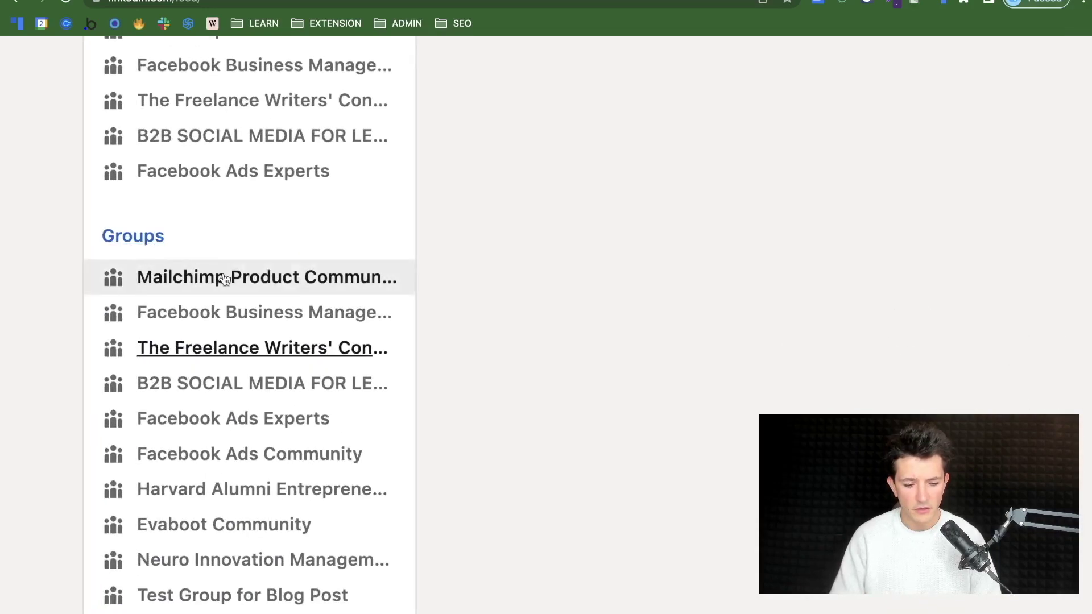
pyautogui.scroll(-5, 224, 279)
pyautogui.scroll(8, 225, 278)
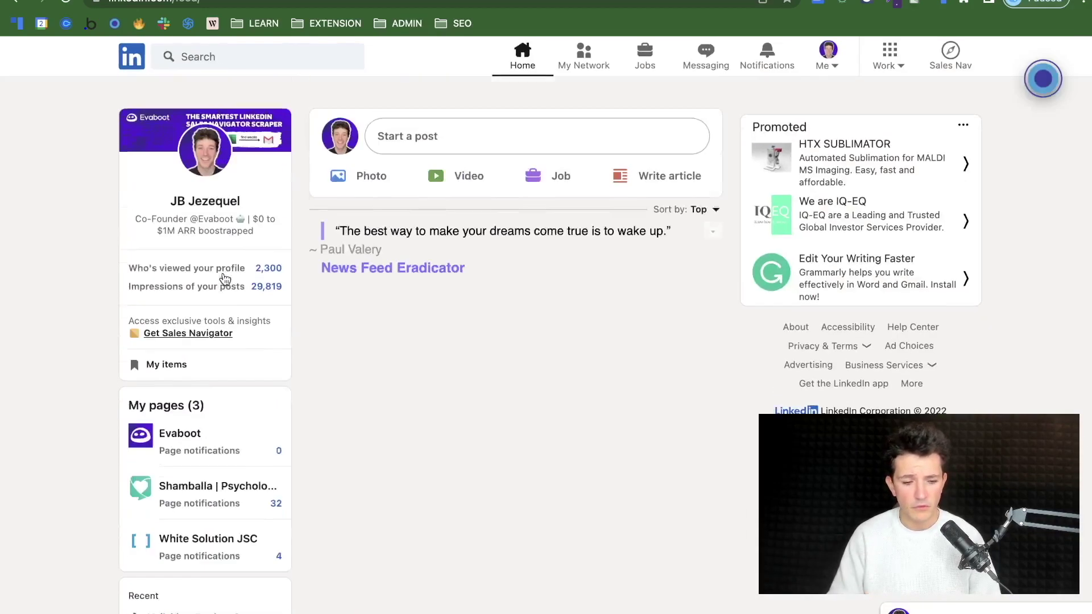
pyautogui.click(208, 56)
pyautogui.write('sales')
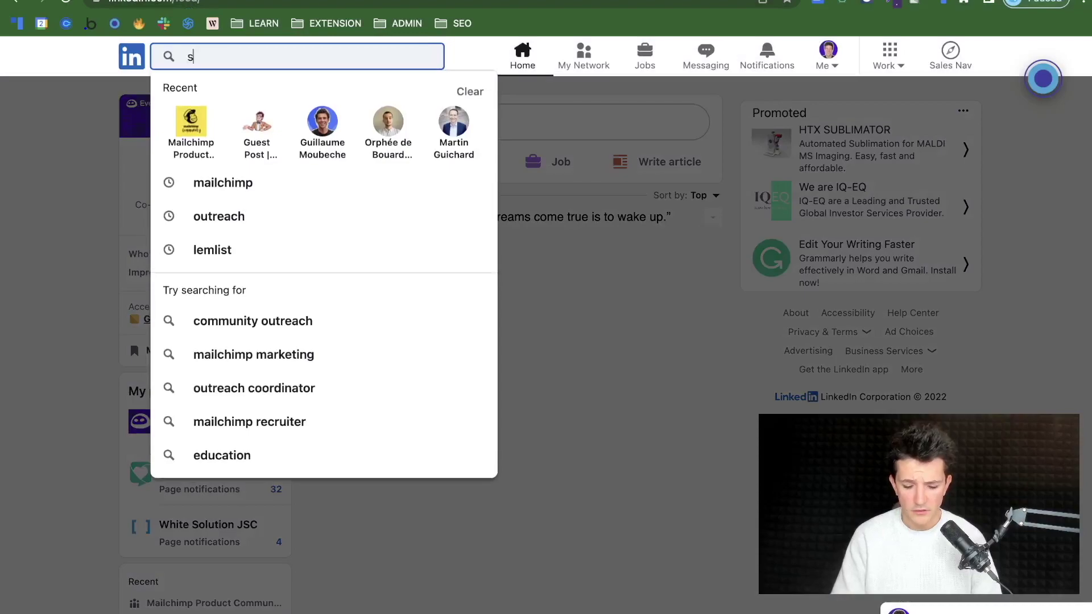
pyautogui.press('Return')
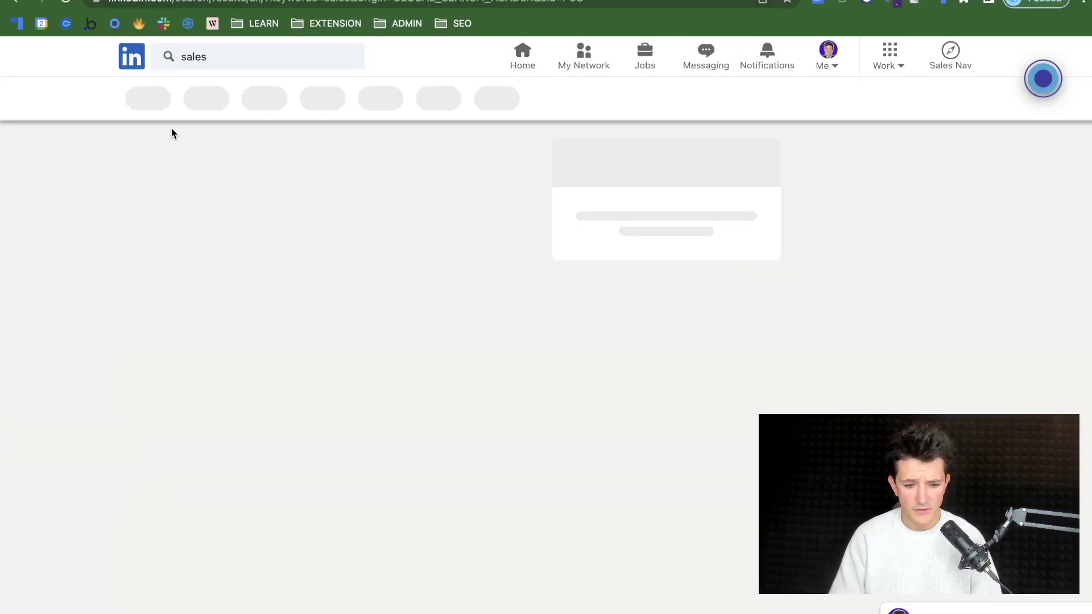
# Narrow the sales results to Groups and open the top group result.
pyautogui.click(286, 106)
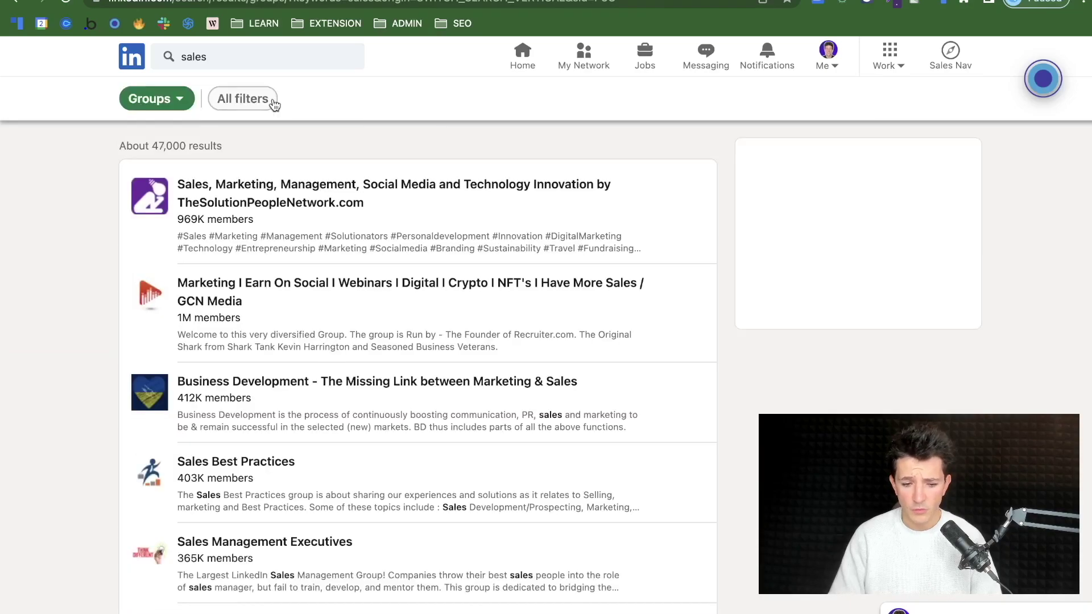
pyautogui.scroll(-9, 245, 254)
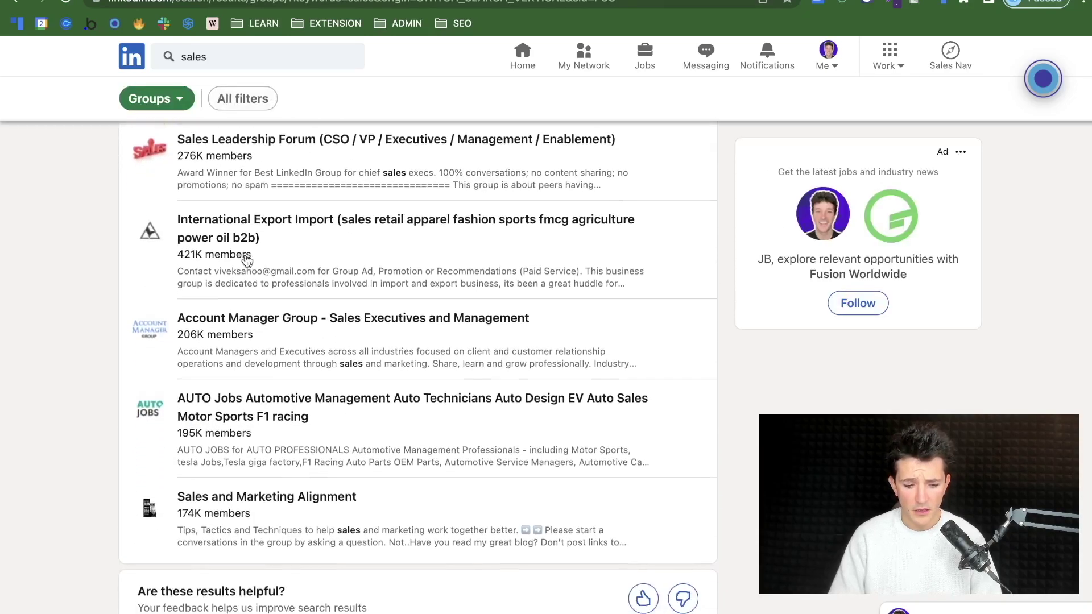
pyautogui.scroll(-1, 242, 408)
pyautogui.scroll(10, 239, 346)
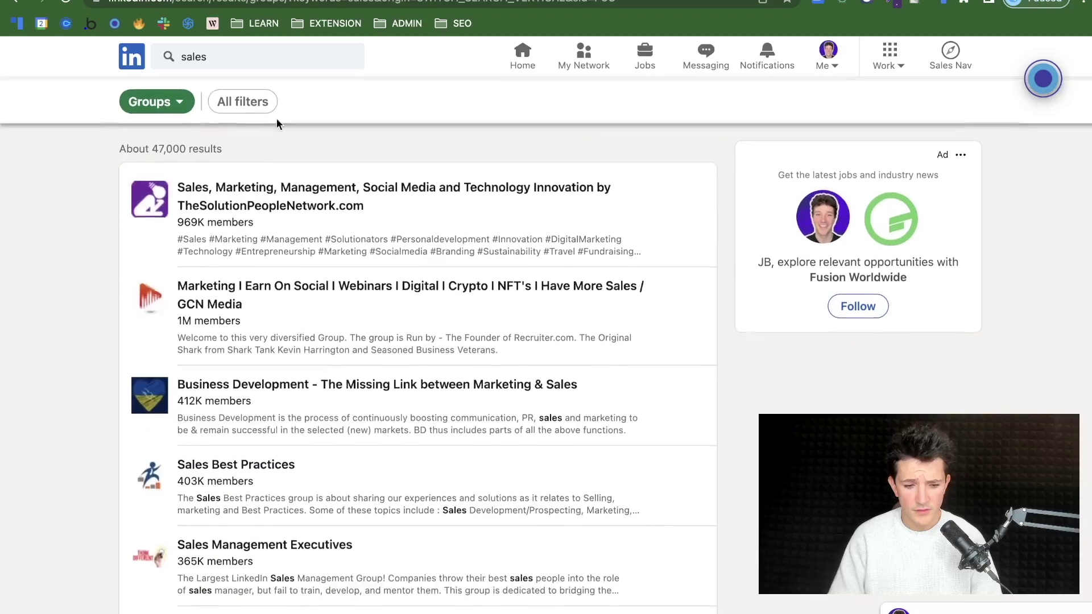
pyautogui.click(240, 55)
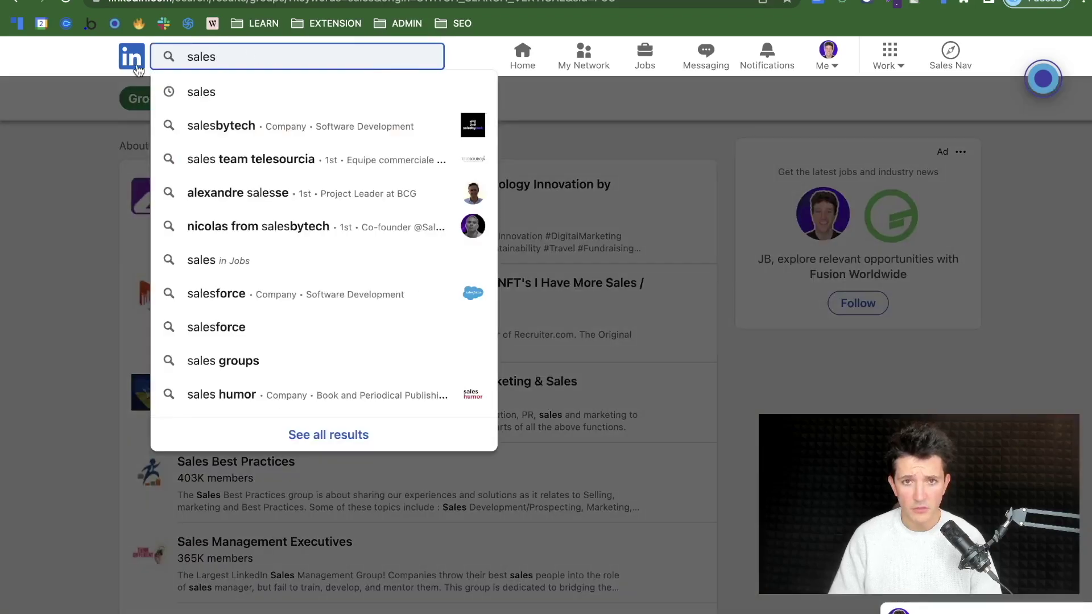
pyautogui.click(94, 240)
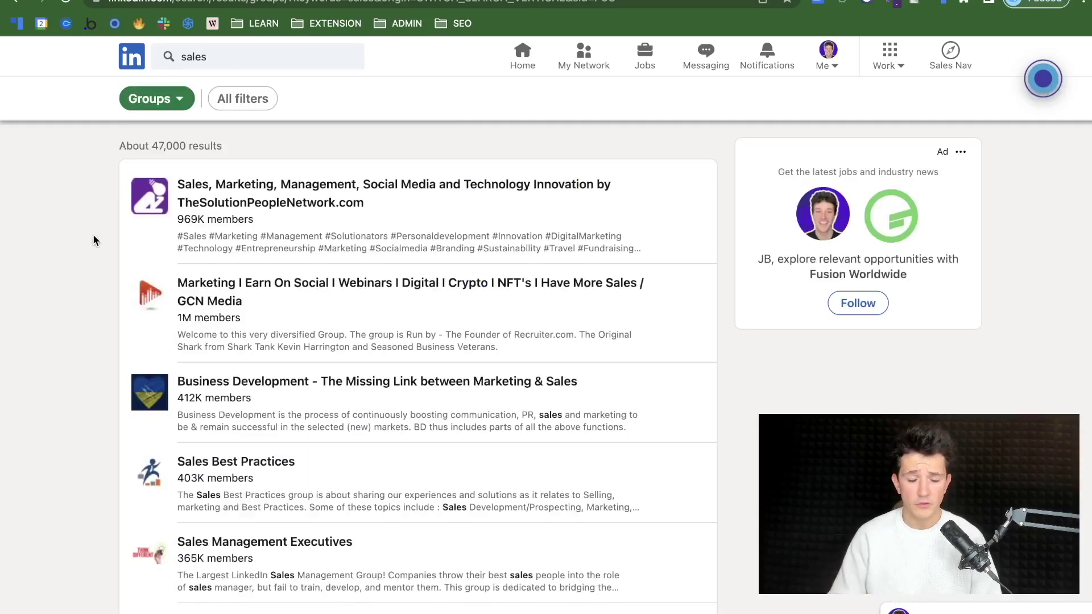
pyautogui.click(231, 185)
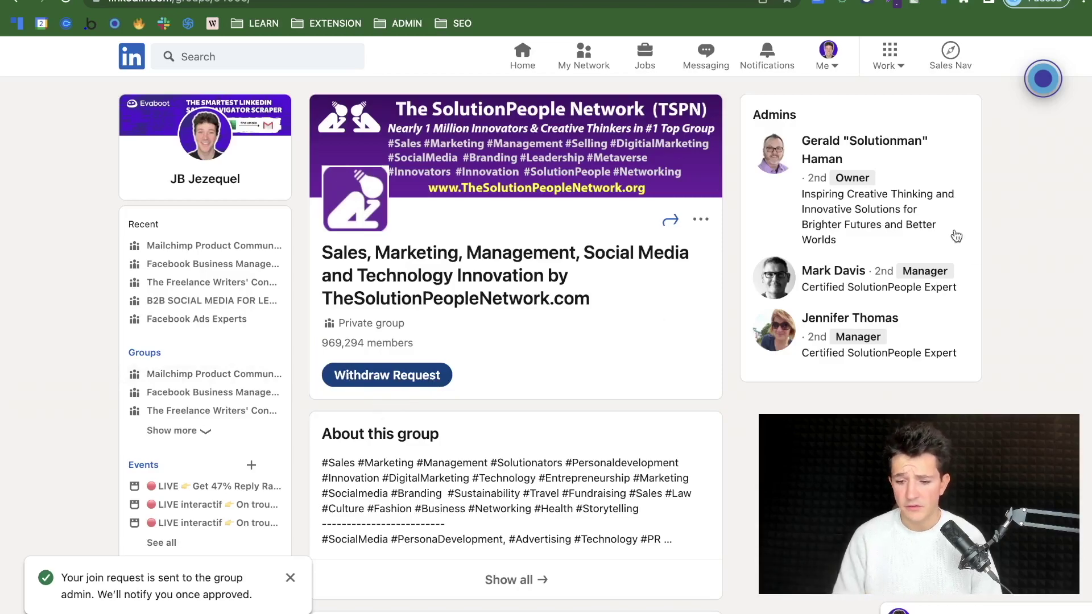
# Open the group owner's profile and show its More actions menu.
pyautogui.rightClick(836, 146)
pyautogui.press('Escape')
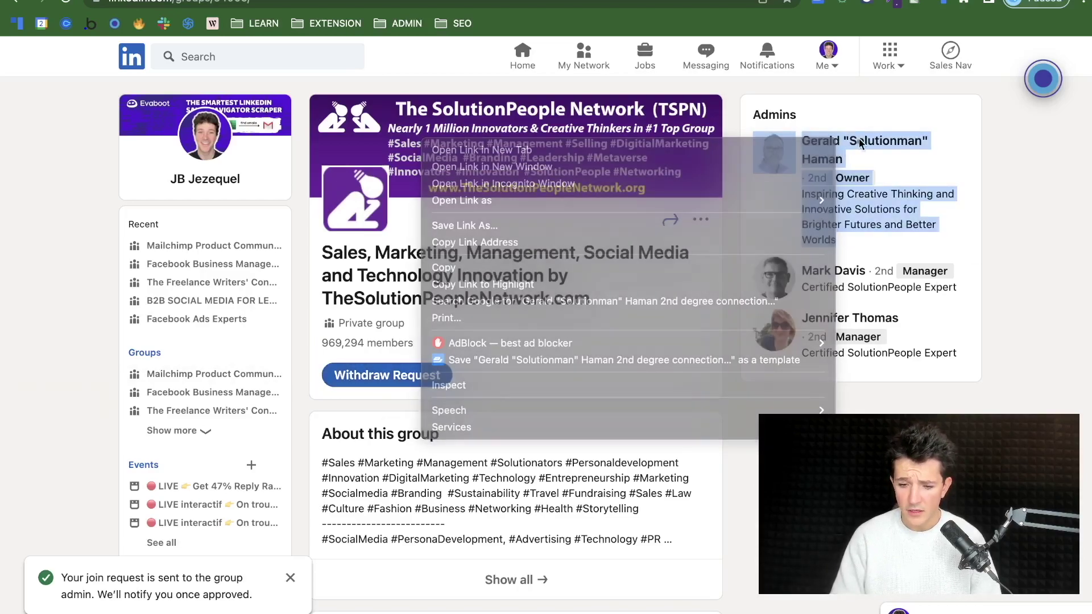
pyautogui.click(817, 142)
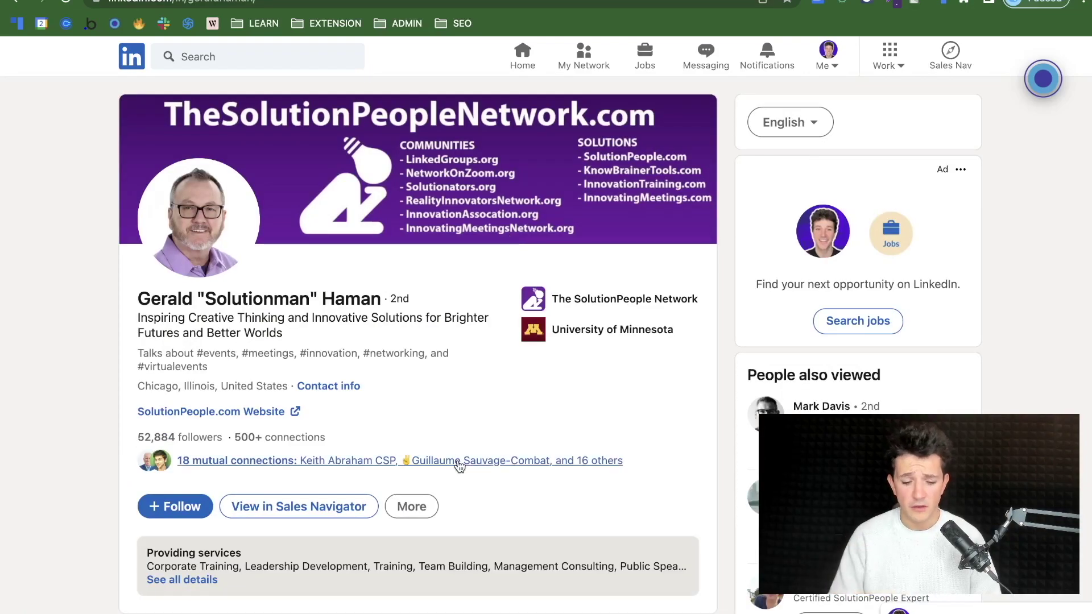
pyautogui.click(403, 516)
pyautogui.scroll(-2, 444, 514)
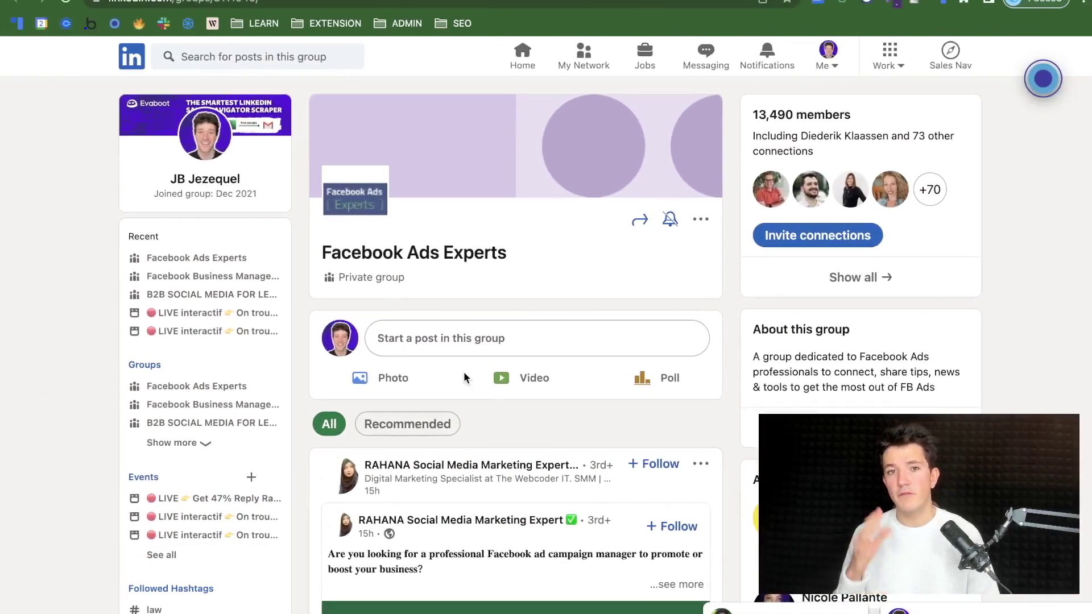
# Scroll down through the group feed and the Forbes buyer-behavior post's comments.
pyautogui.scroll(-1, 443, 386)
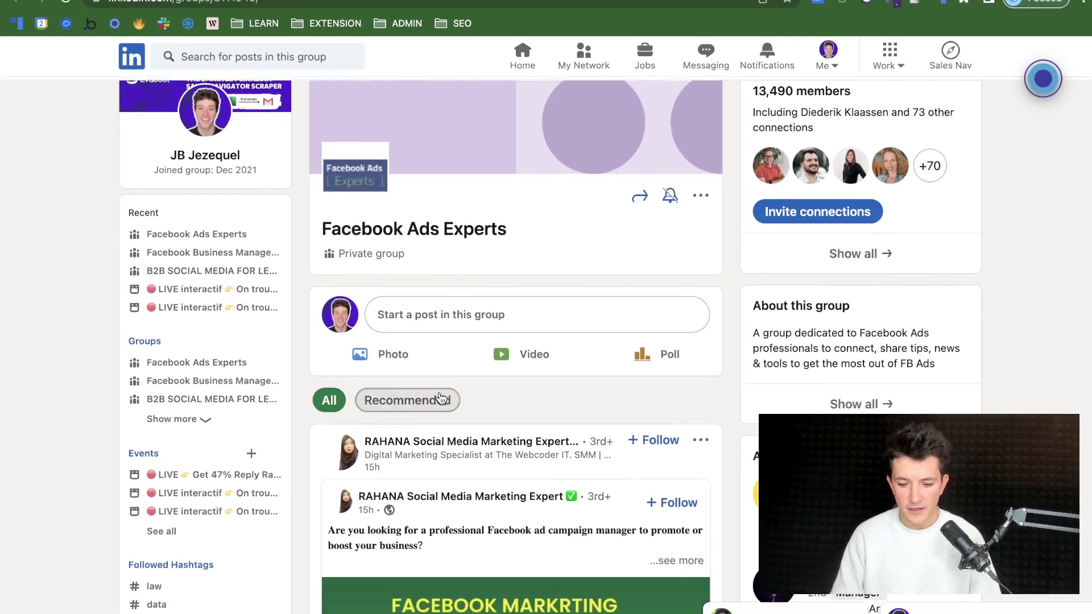
pyautogui.scroll(1, 568, 307)
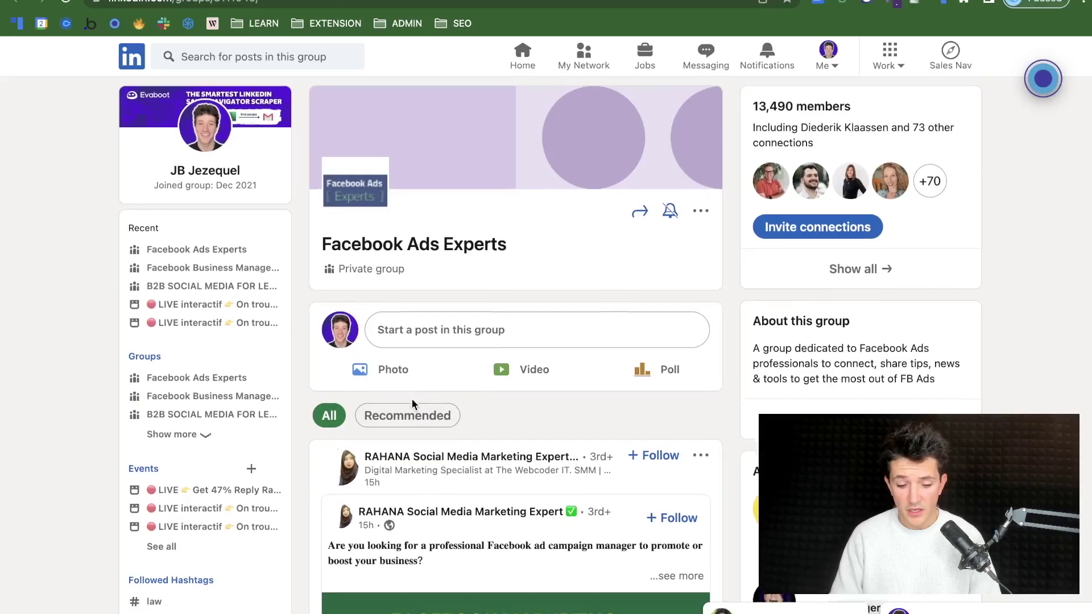
pyautogui.scroll(-5, 415, 370)
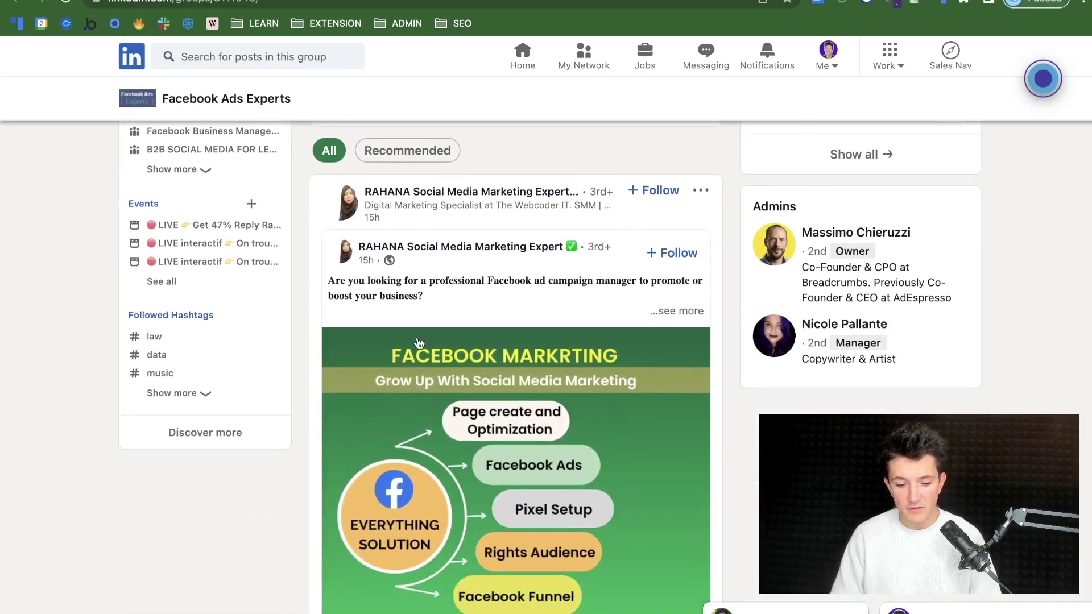
pyautogui.scroll(-10, 540, 365)
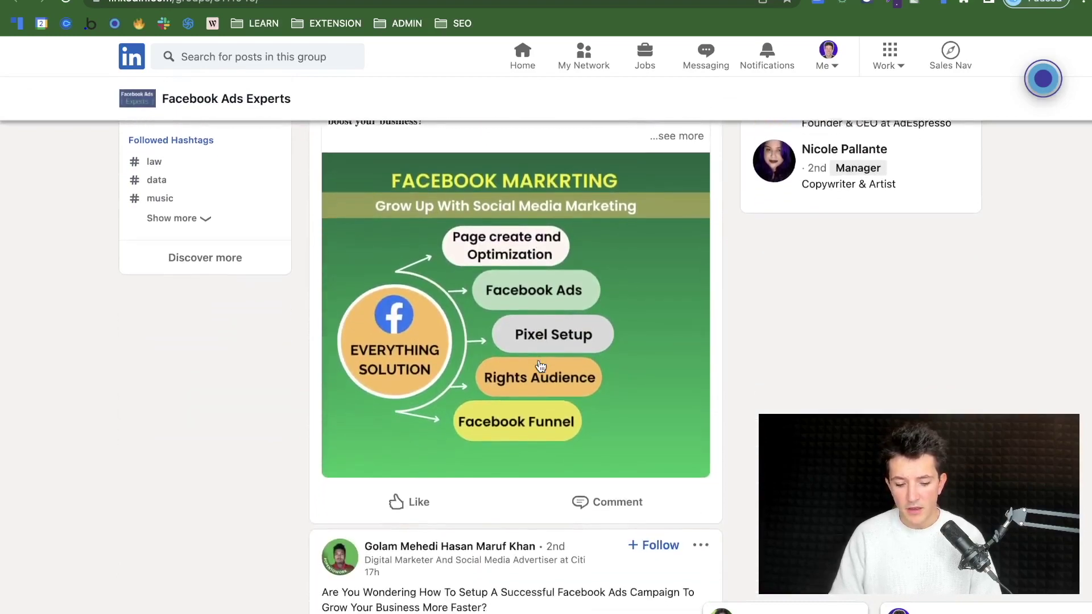
pyautogui.scroll(-9, 540, 366)
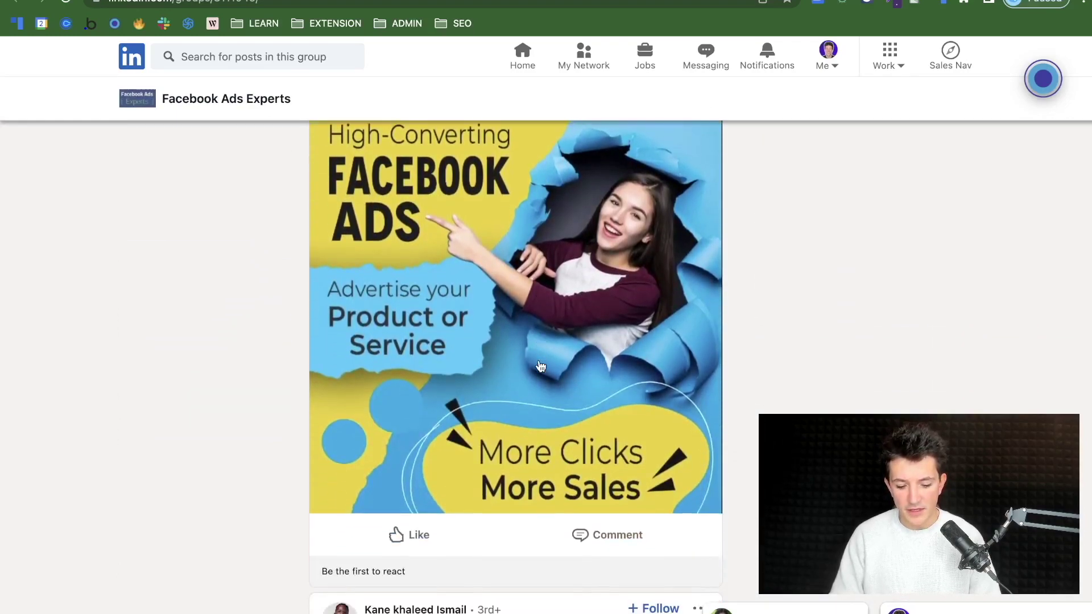
pyautogui.scroll(-9, 502, 429)
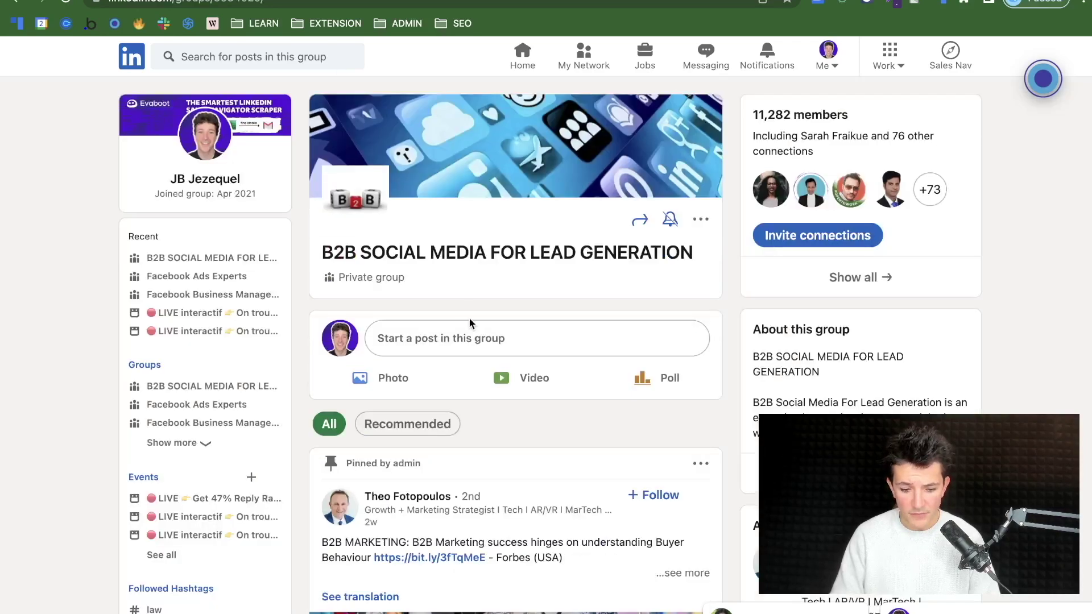
pyautogui.scroll(-5, 468, 316)
pyautogui.scroll(-5, 469, 323)
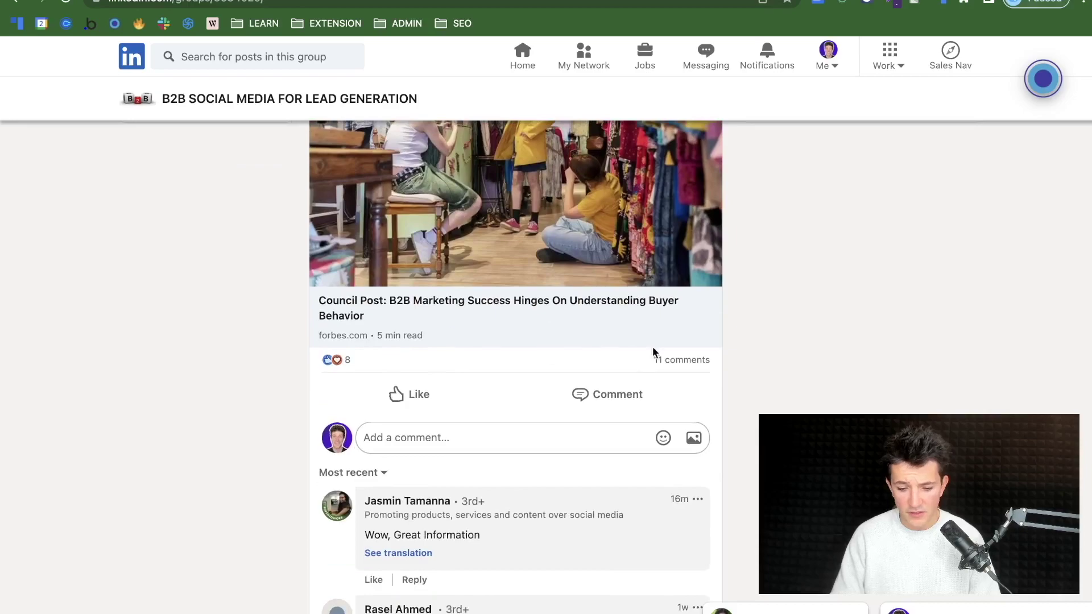
pyautogui.scroll(-3, 527, 427)
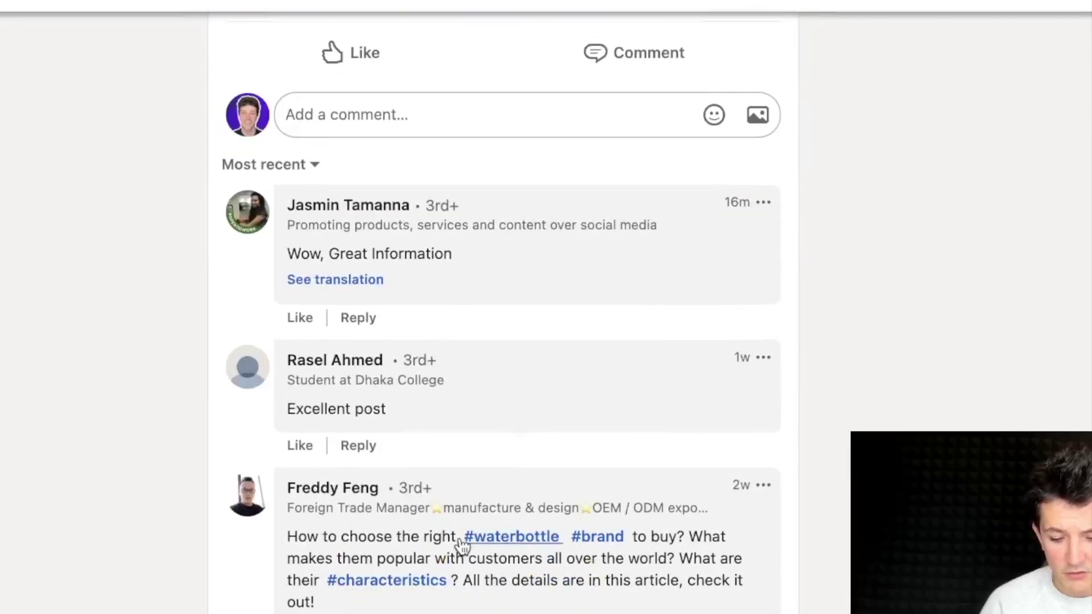
pyautogui.scroll(-2, 477, 602)
pyautogui.scroll(-10, 459, 538)
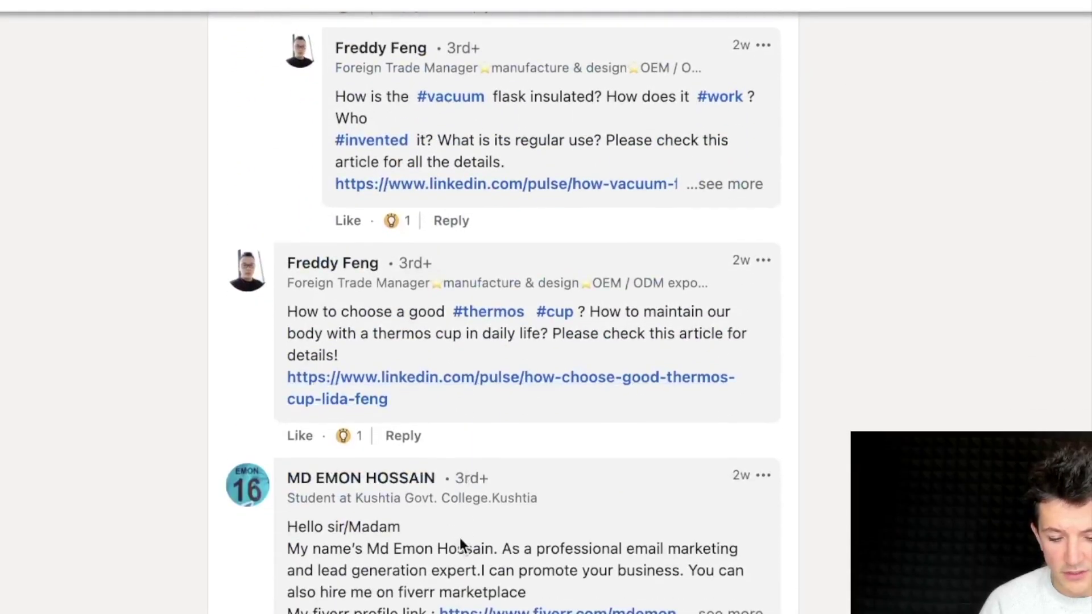
pyautogui.scroll(-10, 459, 540)
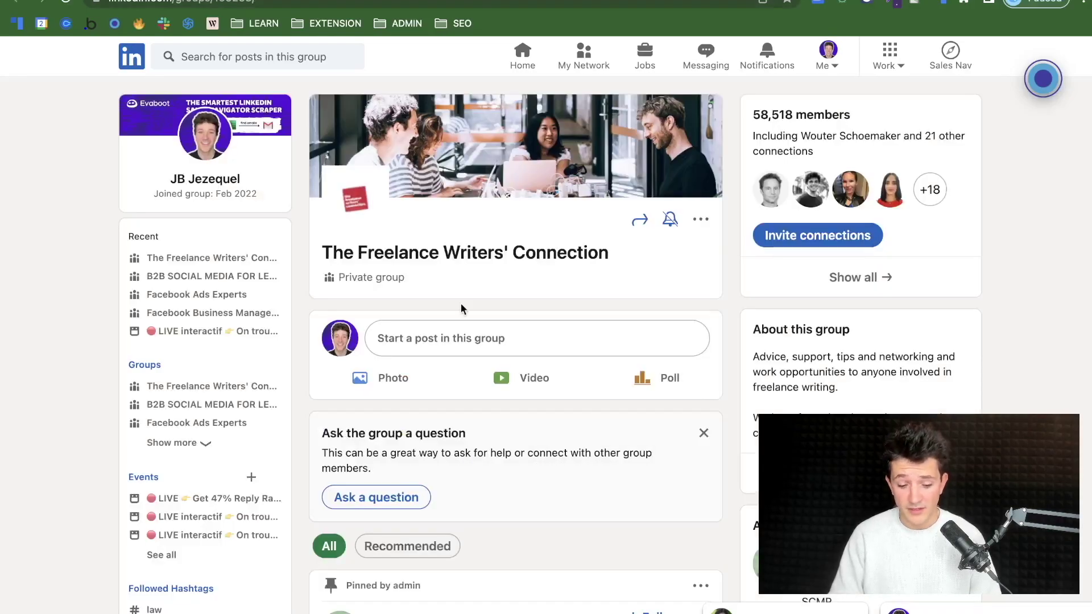
# Scroll down through The Freelance Writers' Connection group feed.
pyautogui.scroll(-7, 463, 307)
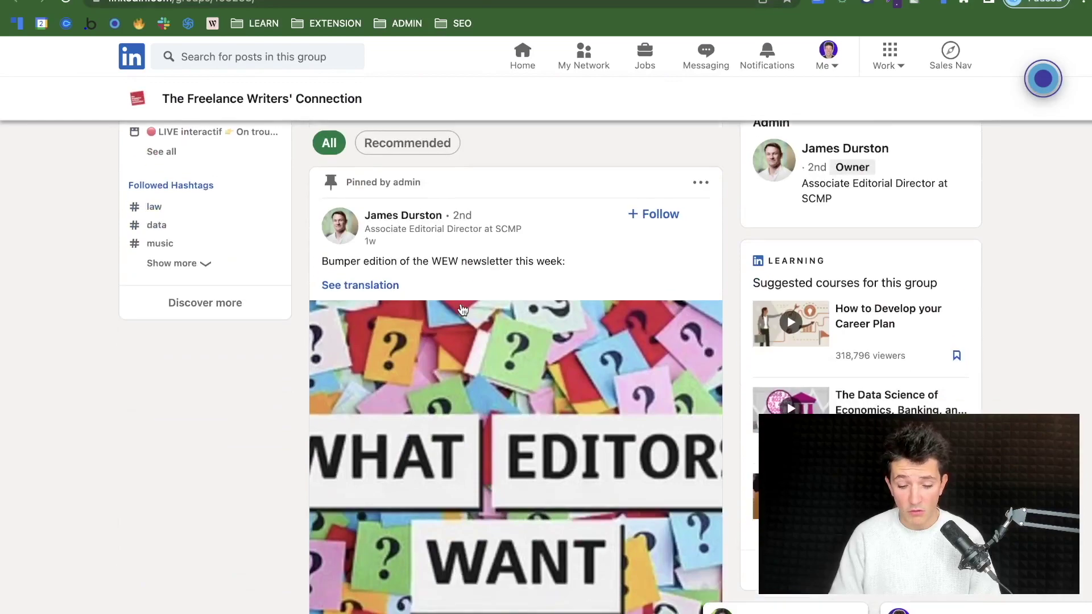
pyautogui.scroll(-8, 462, 309)
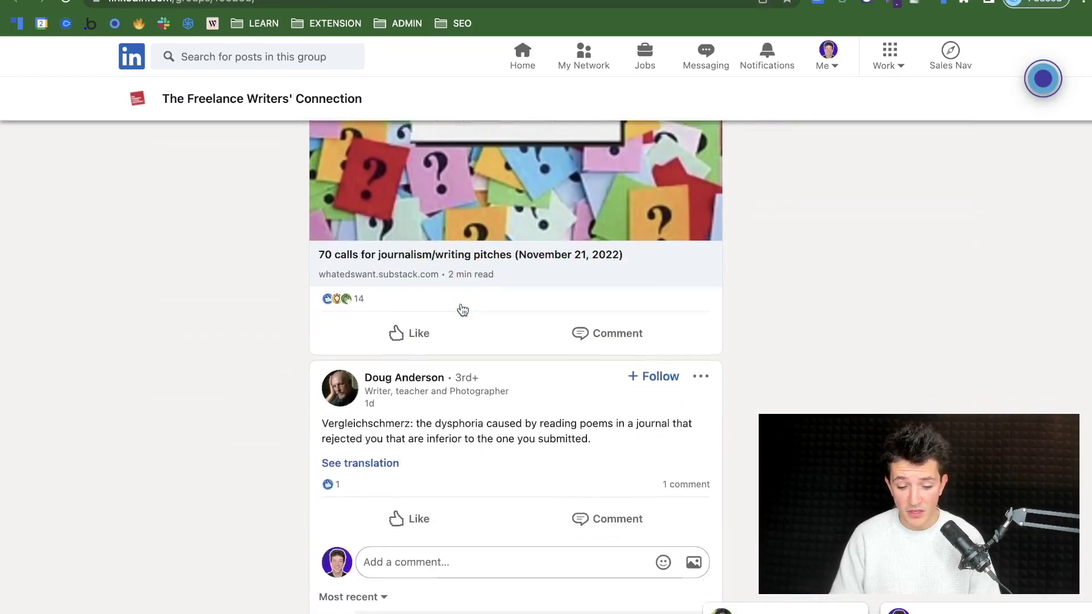
pyautogui.scroll(-10, 461, 309)
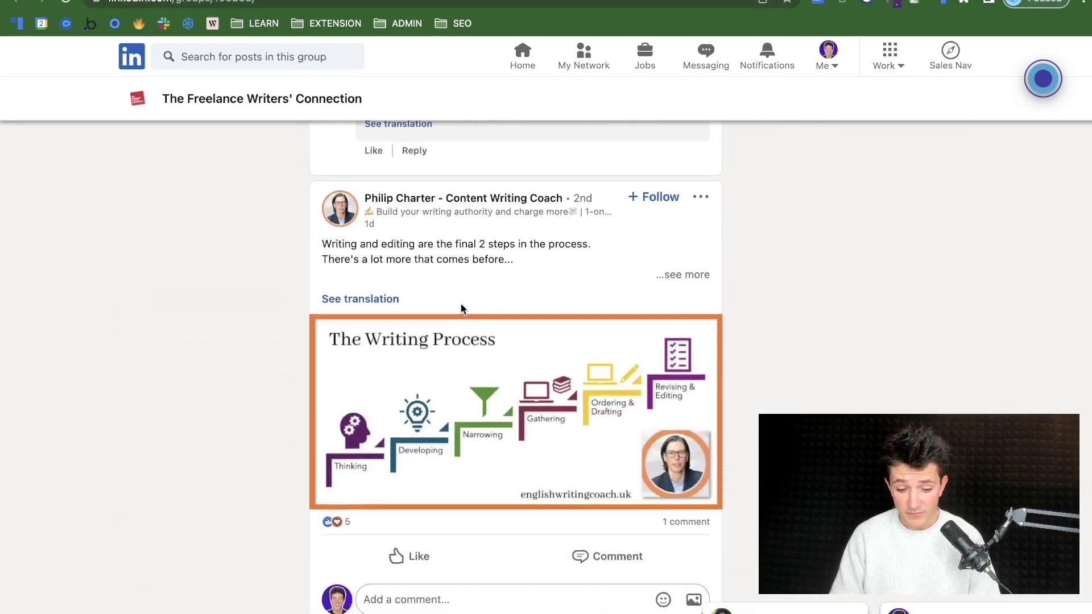
pyautogui.scroll(-10, 460, 307)
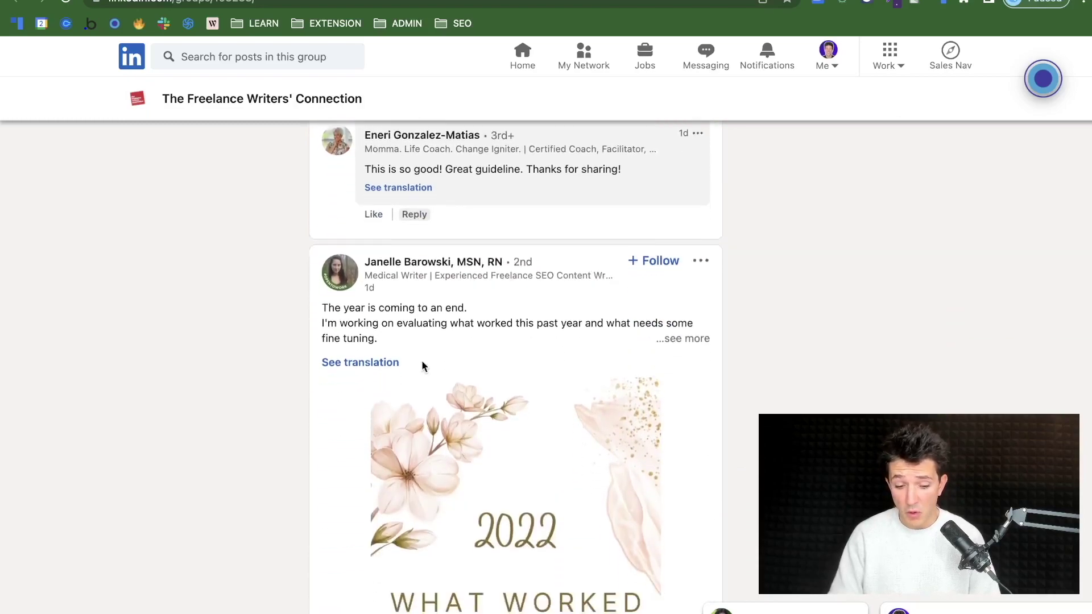
pyautogui.scroll(-11, 422, 362)
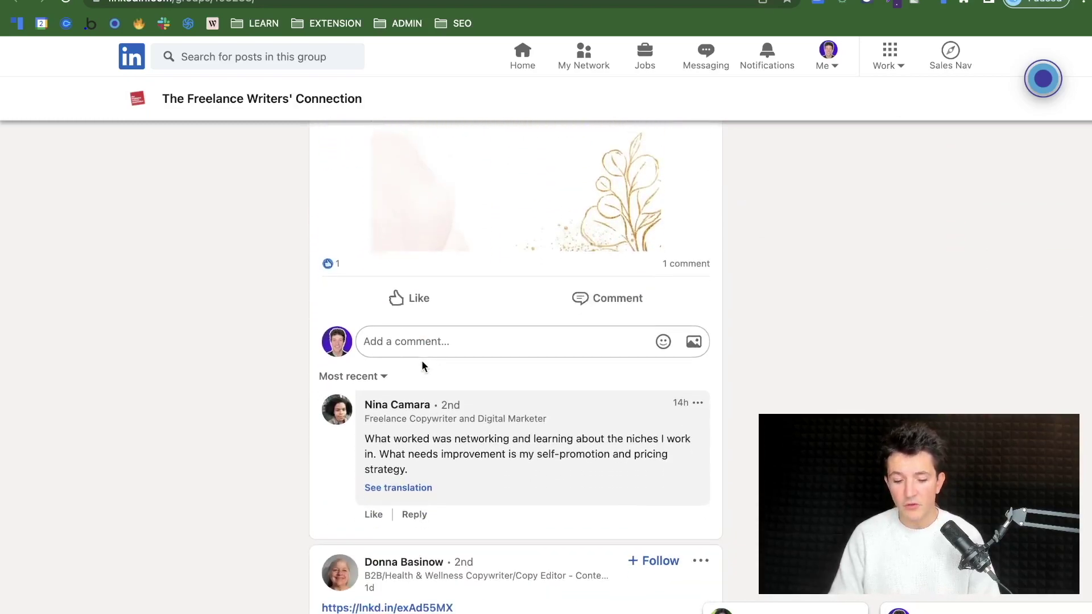
pyautogui.scroll(-9, 422, 365)
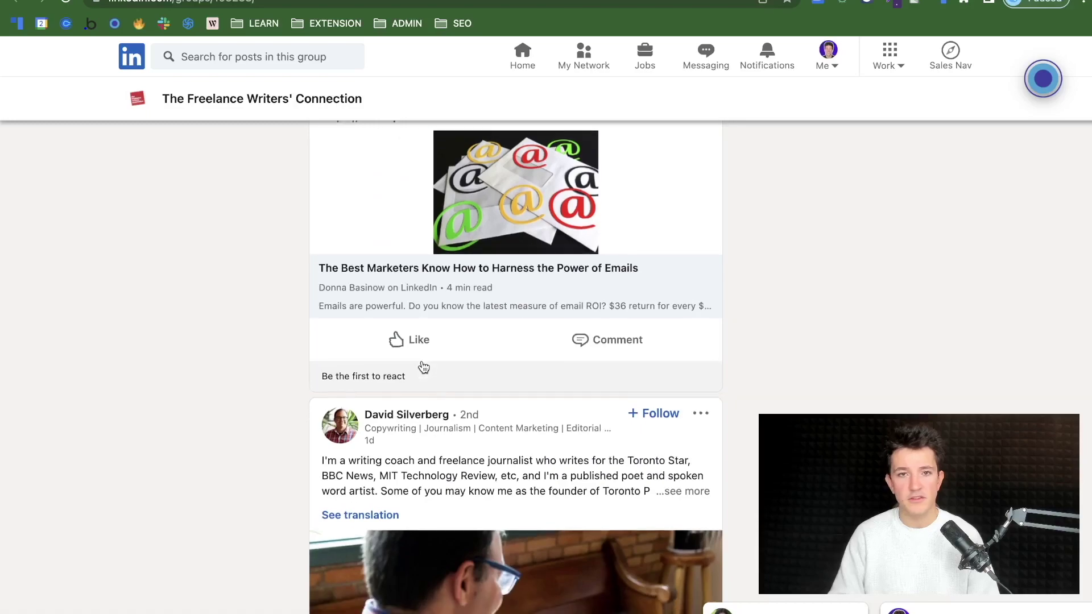
pyautogui.scroll(-9, 423, 367)
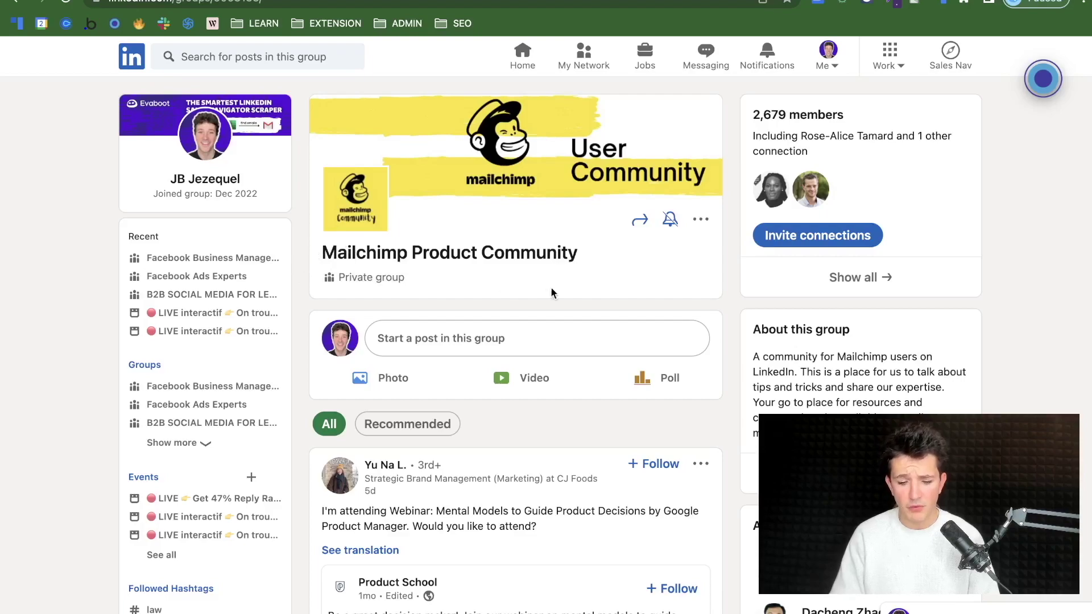
pyautogui.scroll(-6, 459, 302)
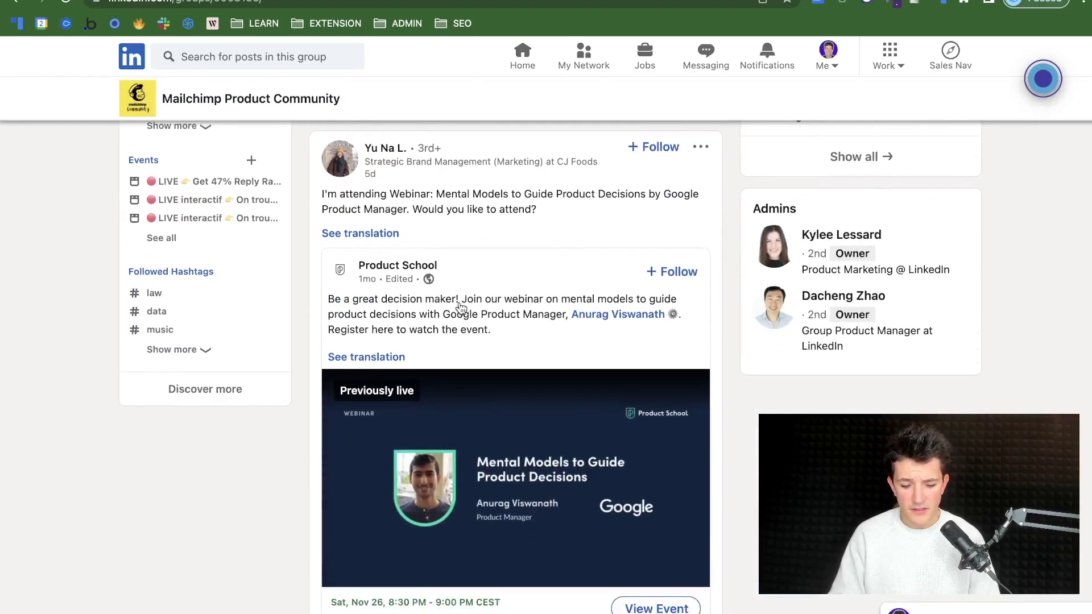
pyautogui.scroll(-8, 461, 307)
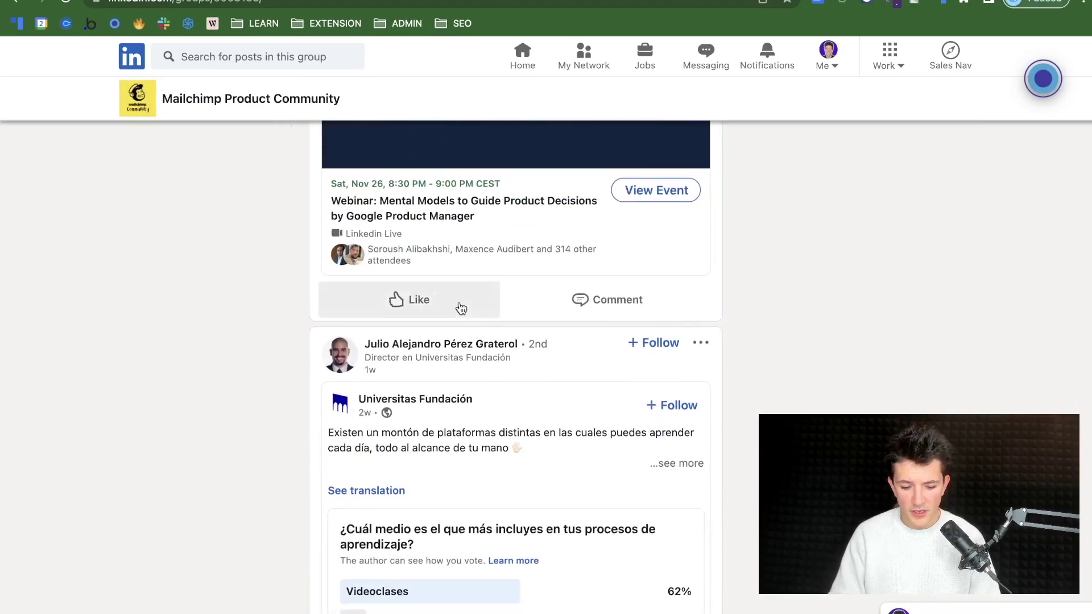
pyautogui.scroll(-10, 461, 307)
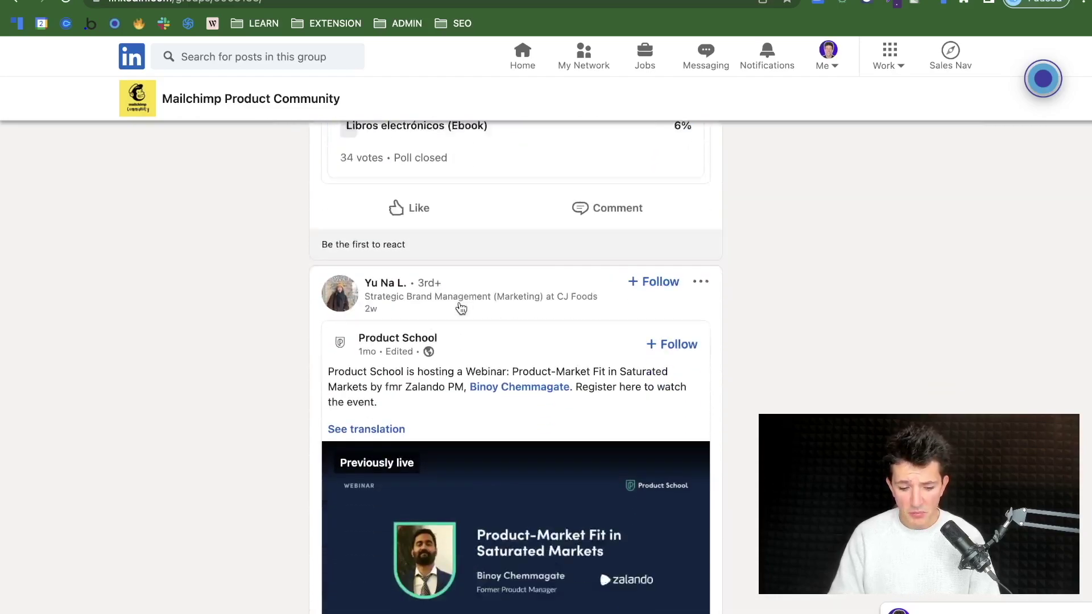
pyautogui.scroll(-10, 460, 308)
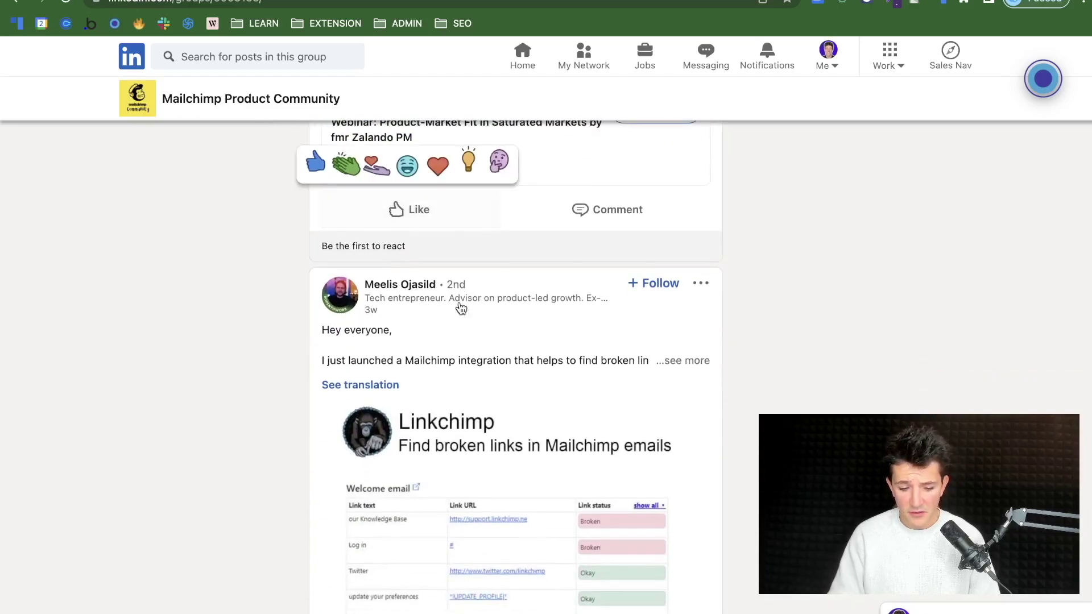
pyautogui.scroll(-9, 461, 308)
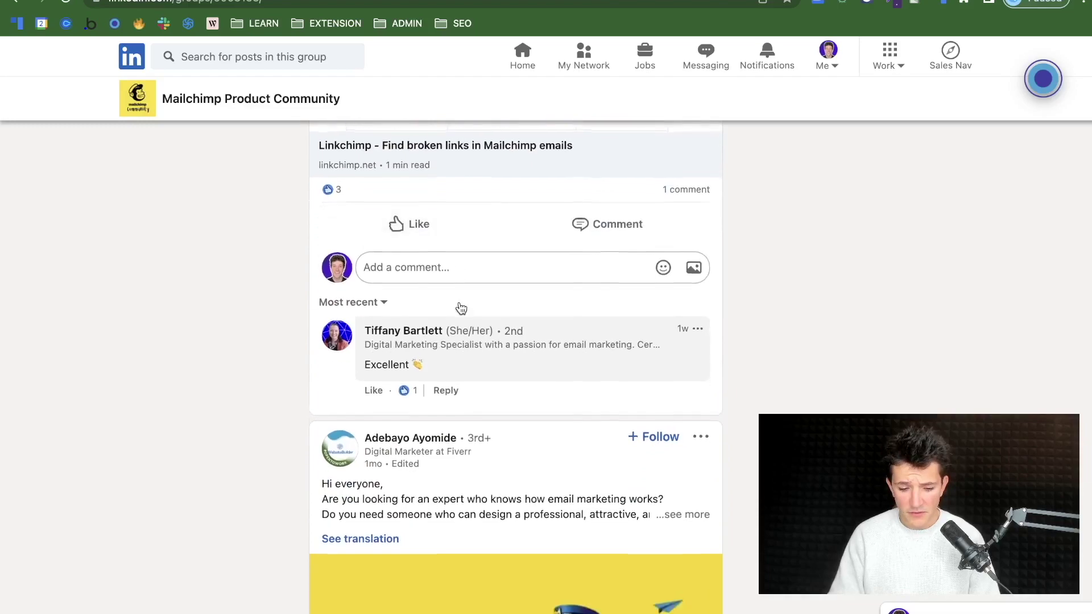
pyautogui.scroll(-2, 461, 308)
pyautogui.scroll(2, 450, 313)
pyautogui.scroll(-8, 473, 357)
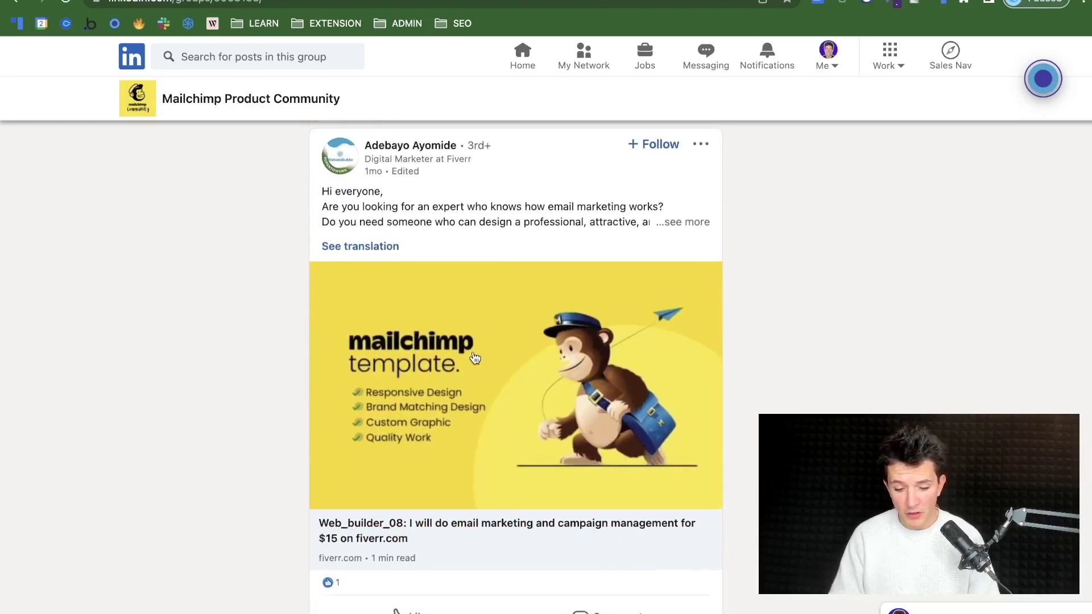
pyautogui.scroll(2, 475, 358)
pyautogui.scroll(1, 475, 358)
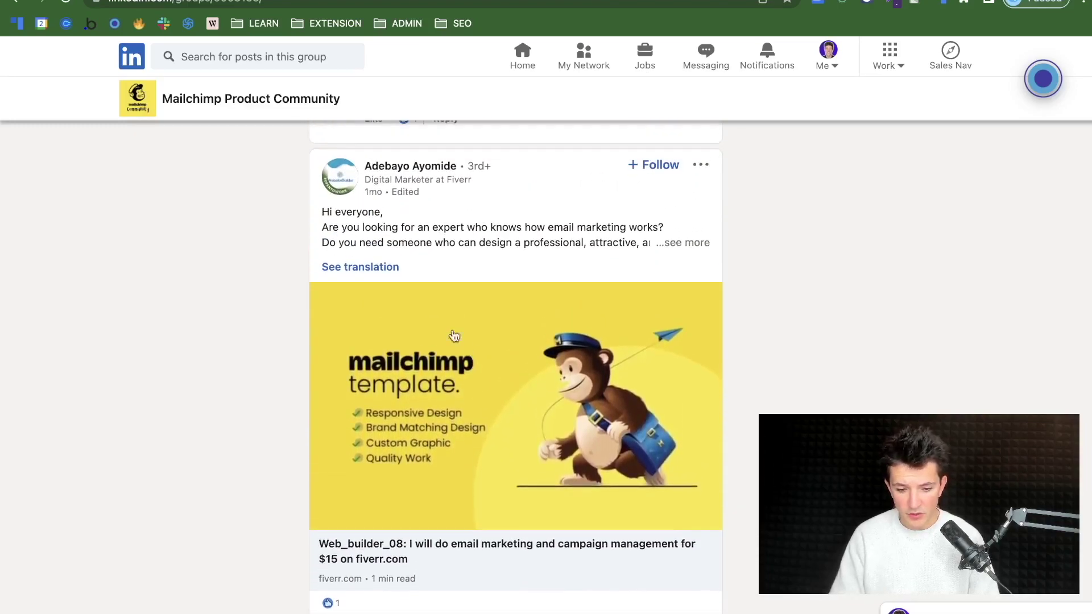
pyautogui.scroll(-20, 482, 349)
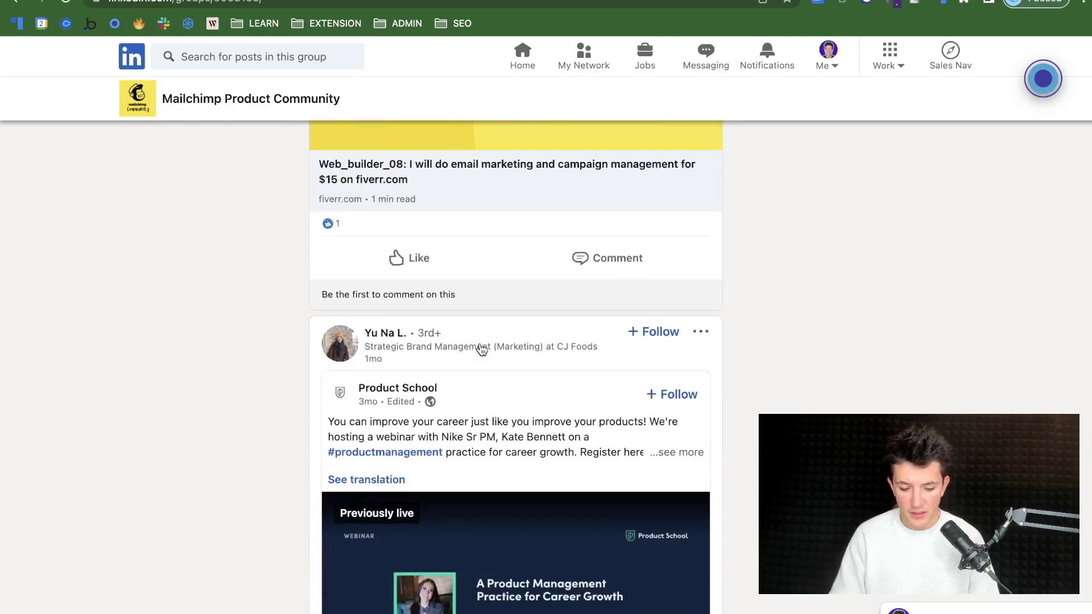
pyautogui.scroll(-20, 482, 349)
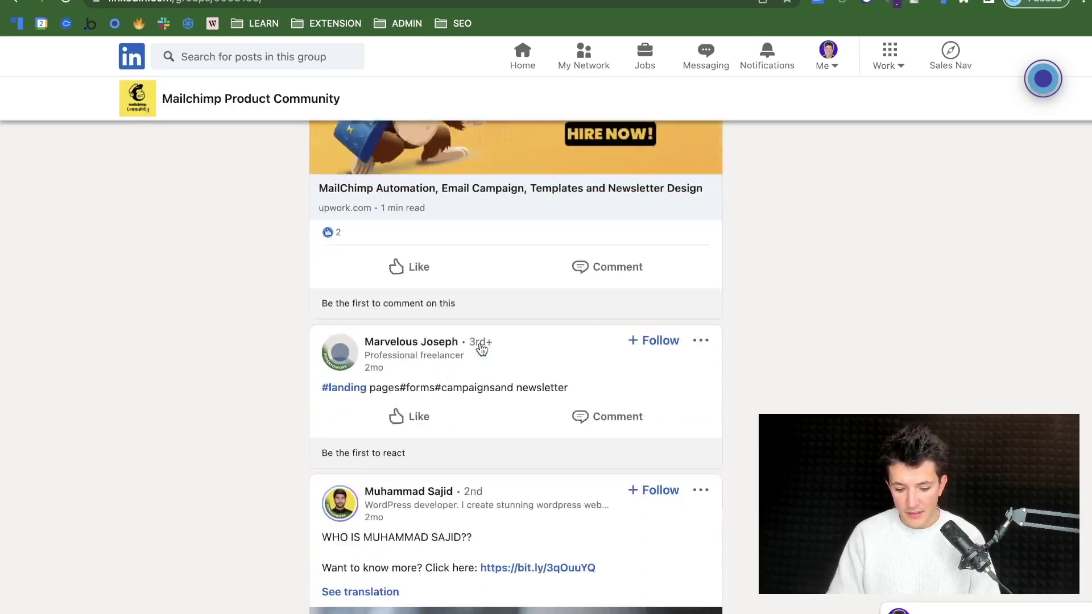
pyautogui.scroll(-20, 480, 349)
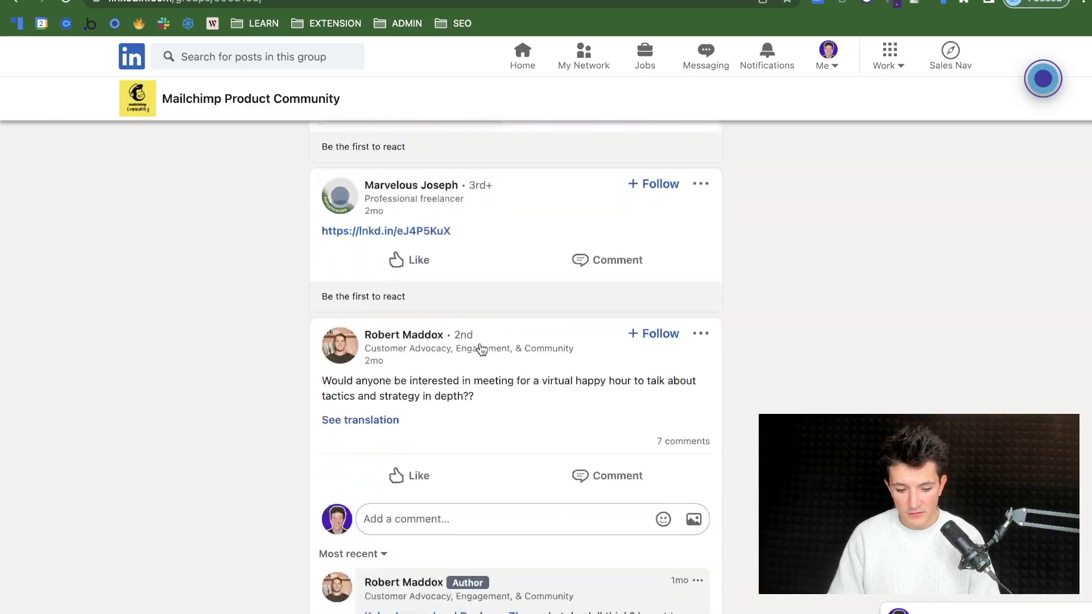
pyautogui.scroll(-20, 480, 348)
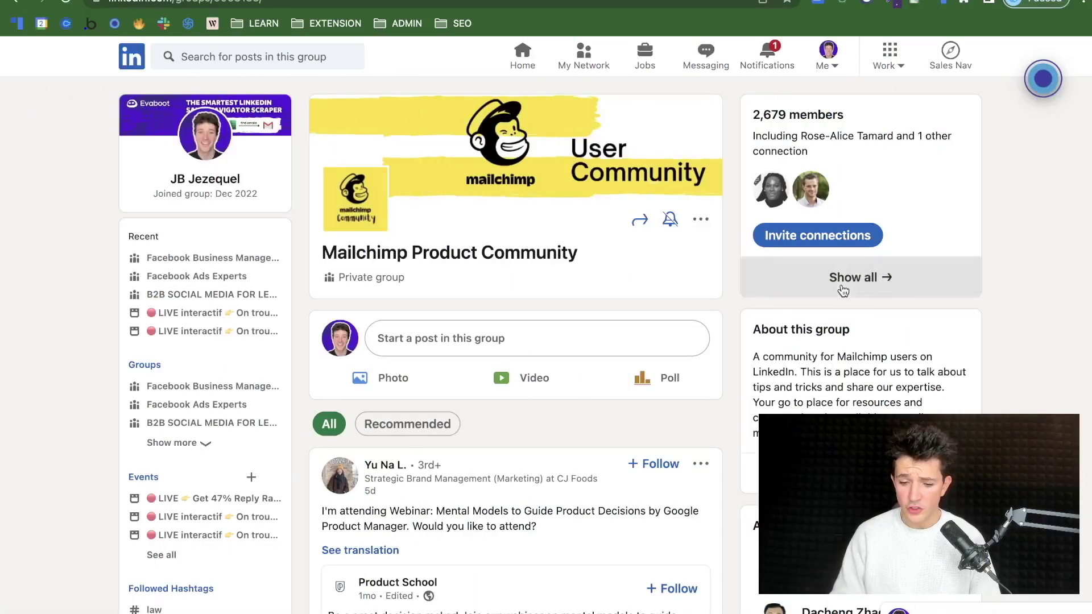
# View the group's 2,679-member list, start messaging a member, then go to Messaging.
pyautogui.click(843, 291)
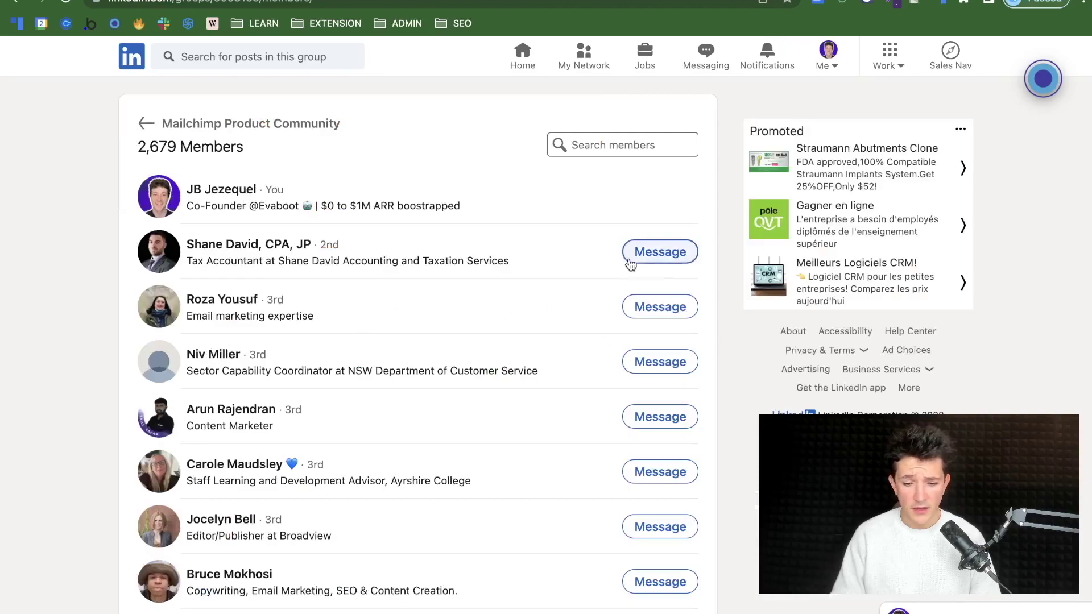
pyautogui.click(639, 260)
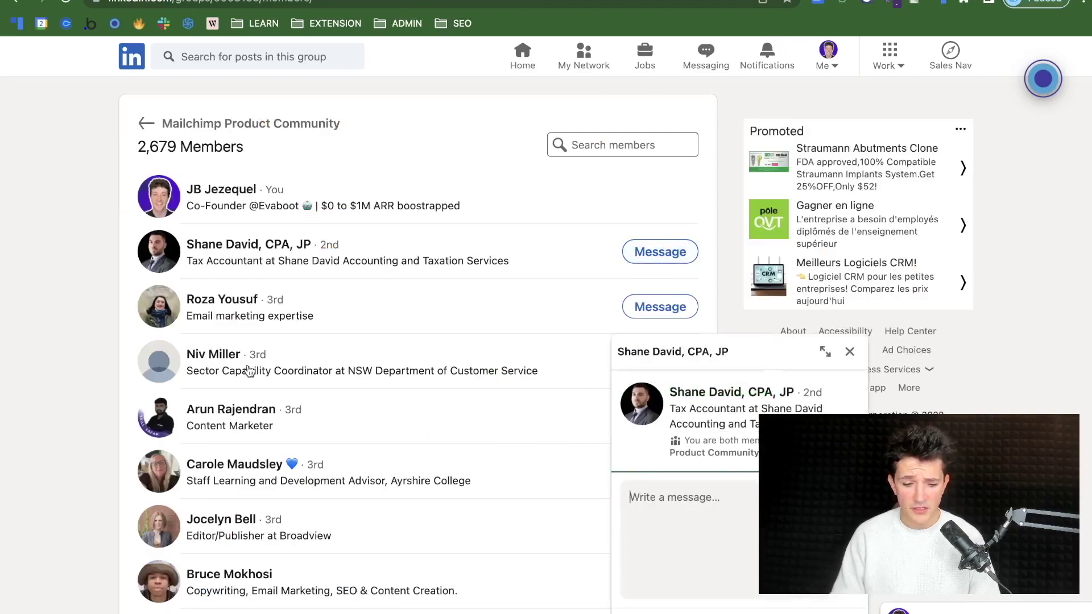
pyautogui.scroll(-5, 261, 370)
pyautogui.scroll(5, 276, 367)
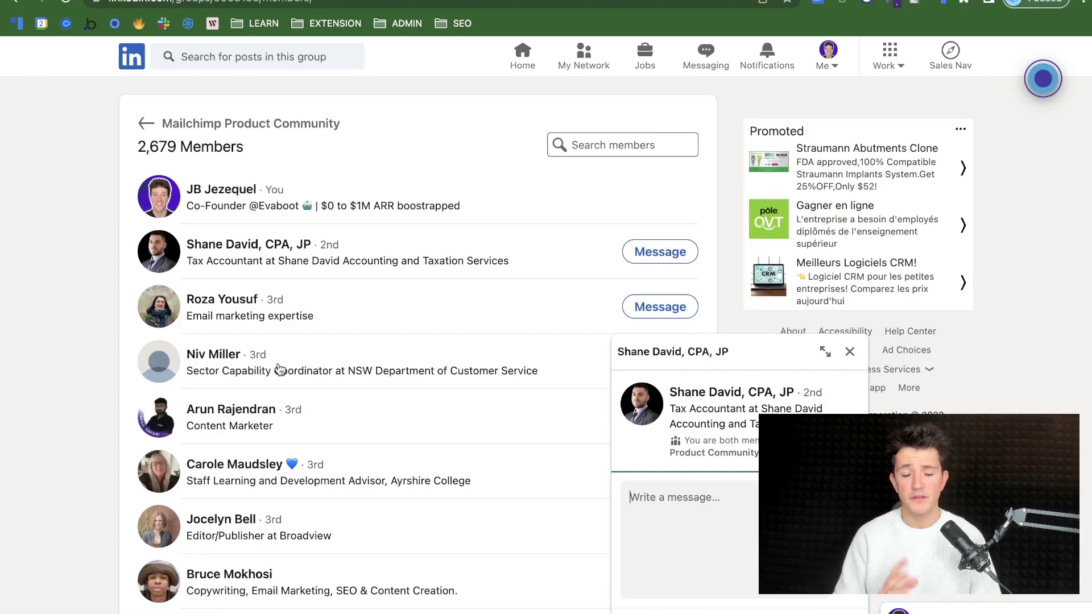
pyautogui.click(706, 72)
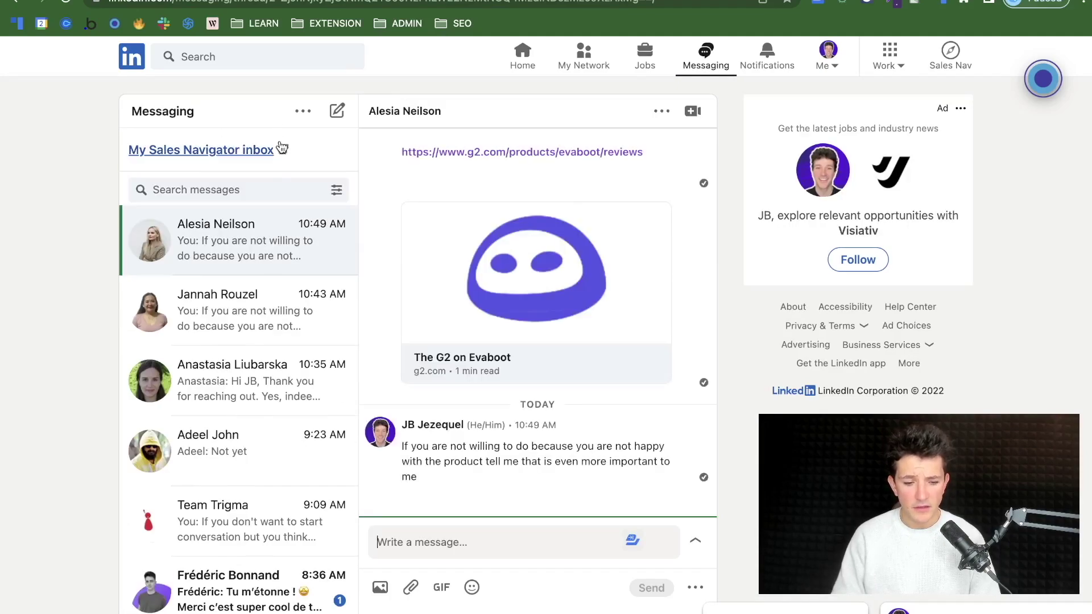
pyautogui.click(300, 114)
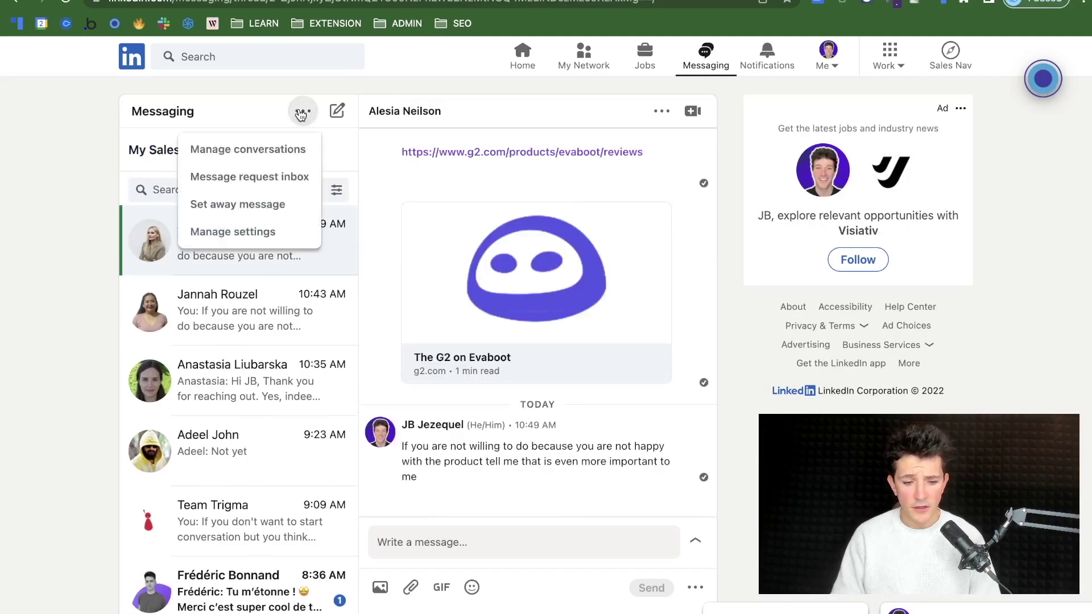
pyautogui.click(230, 176)
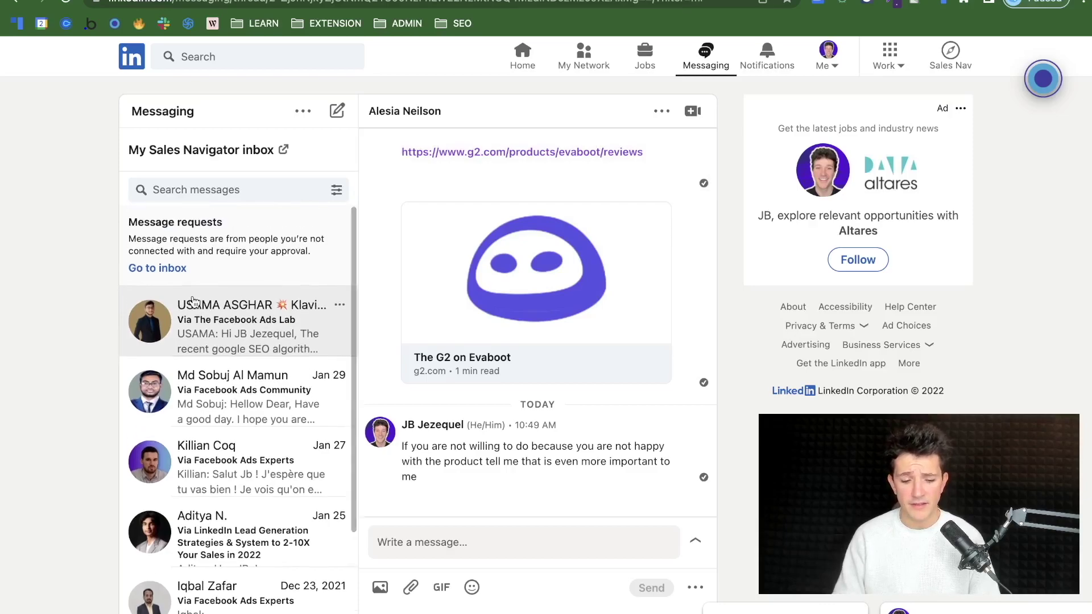
pyautogui.scroll(5, 193, 302)
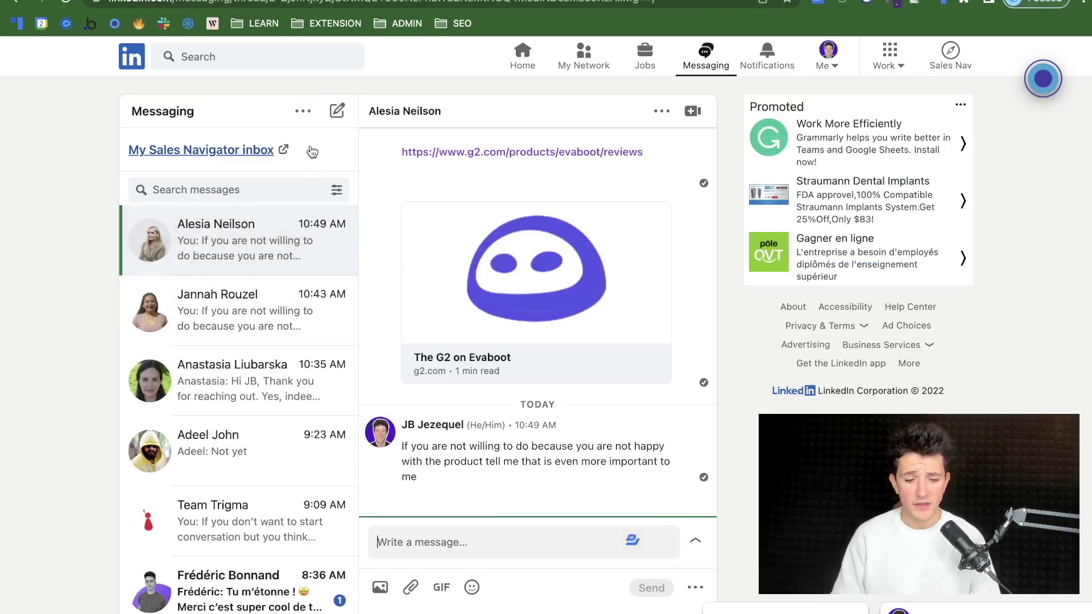
pyautogui.click(302, 111)
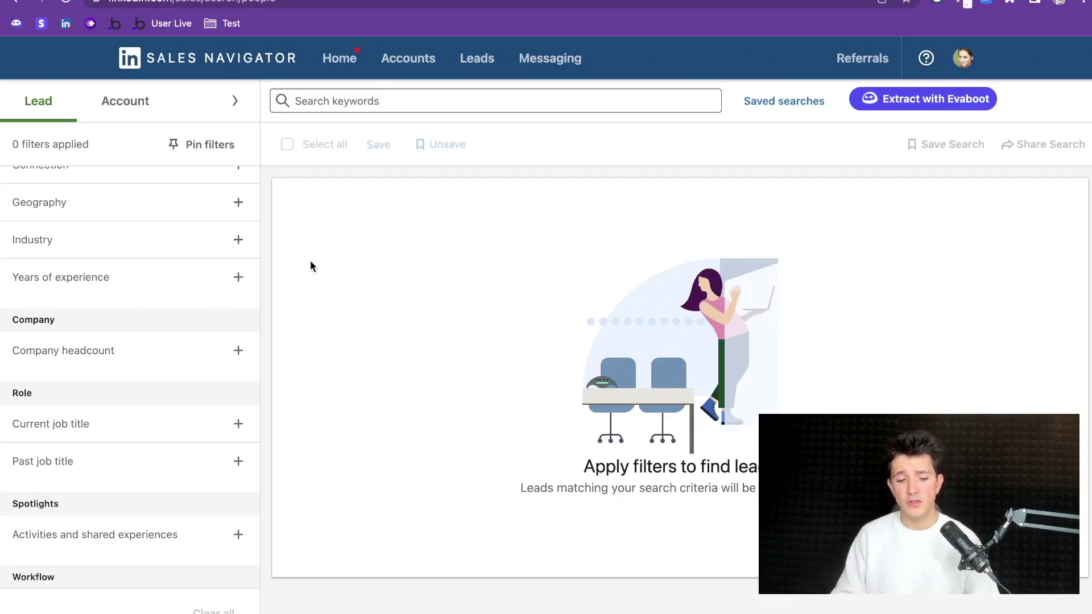
# Add a Groups filter for Sales Best Practices to the lead search.
pyautogui.click(235, 101)
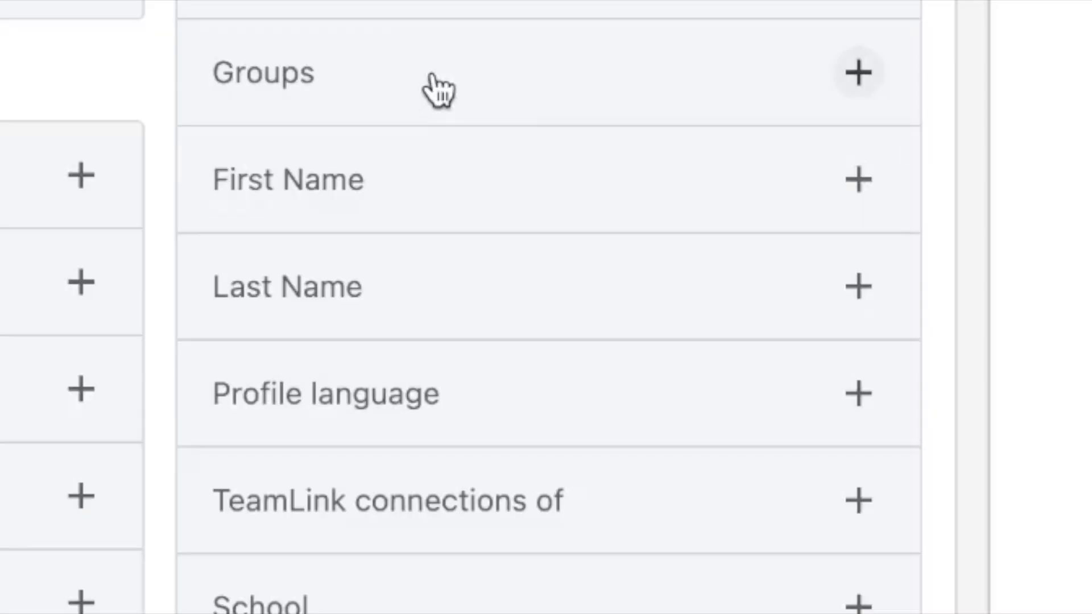
pyautogui.click(374, 355)
pyautogui.write('sales')
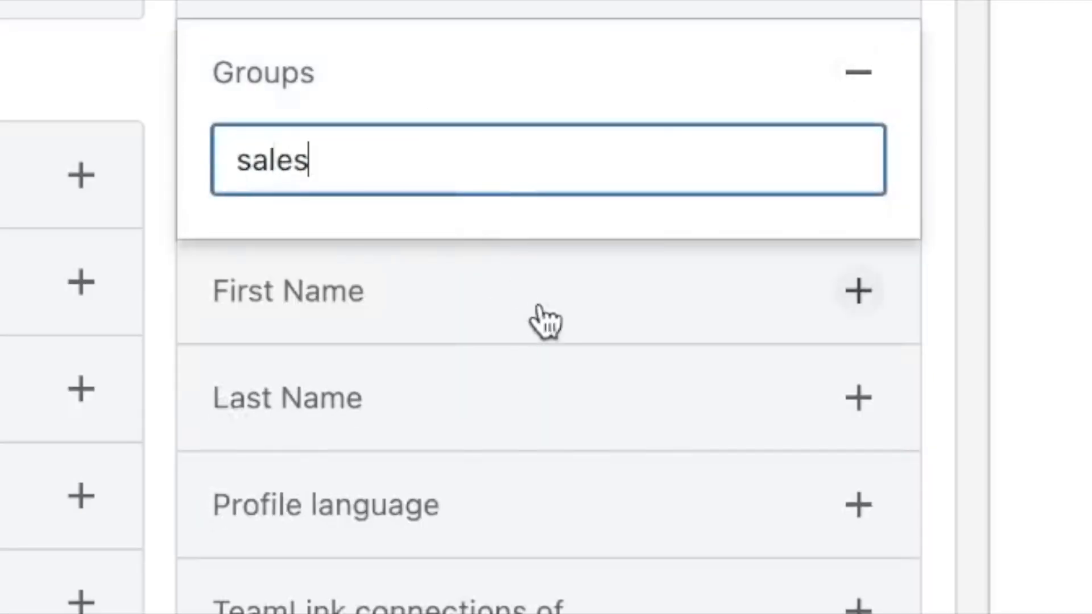
pyautogui.scroll(-3, 488, 360)
pyautogui.scroll(3, 483, 360)
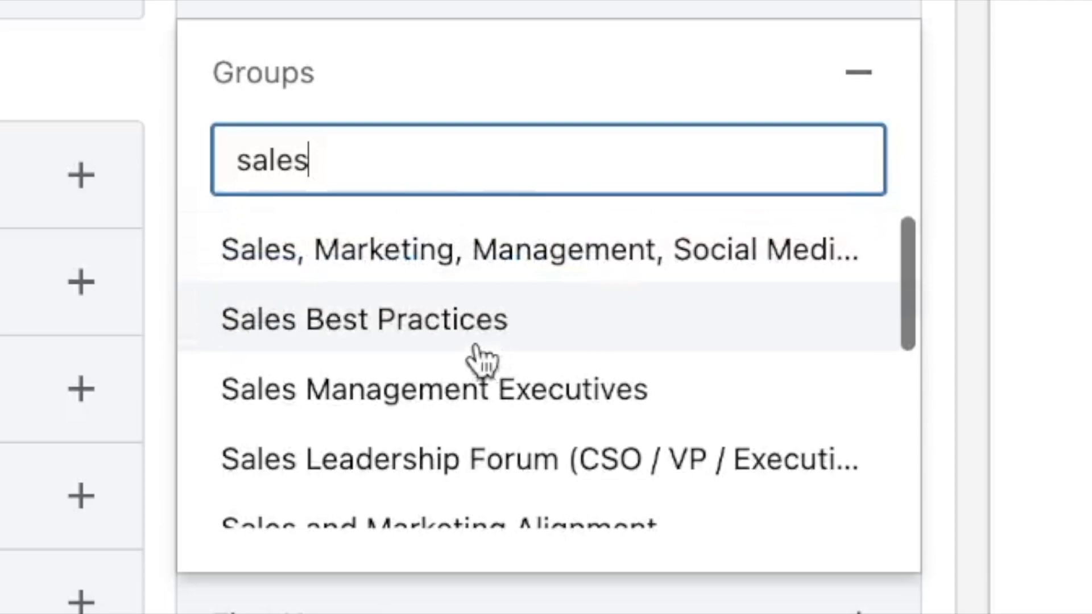
pyautogui.click(349, 340)
pyautogui.click(964, 29)
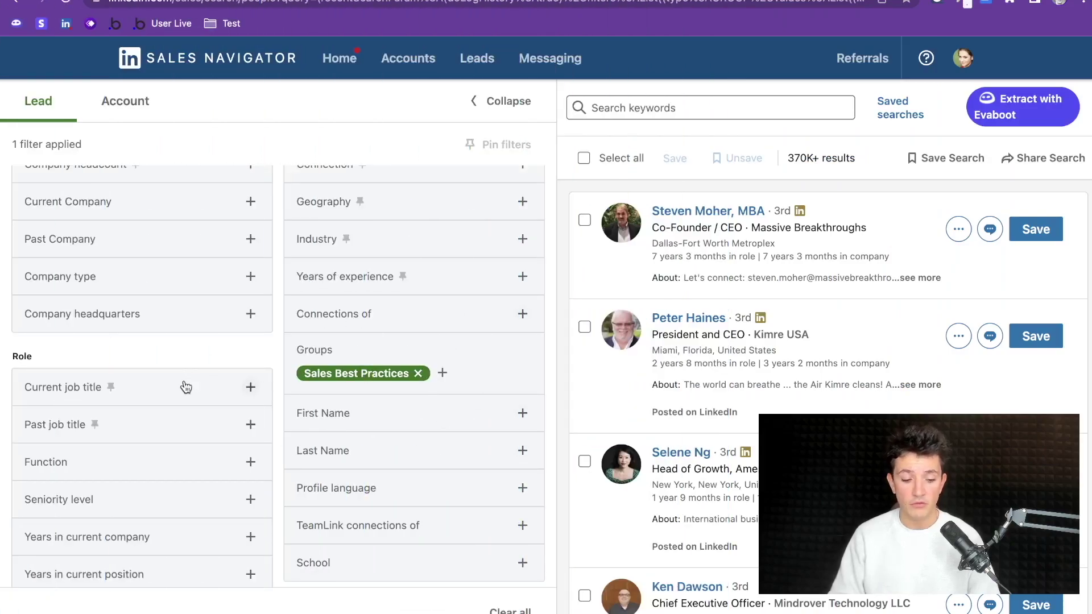
# Filter leads by current job title 'Head of Sales'.
pyautogui.click(186, 387)
pyautogui.write('Hea')
pyautogui.write('d ')
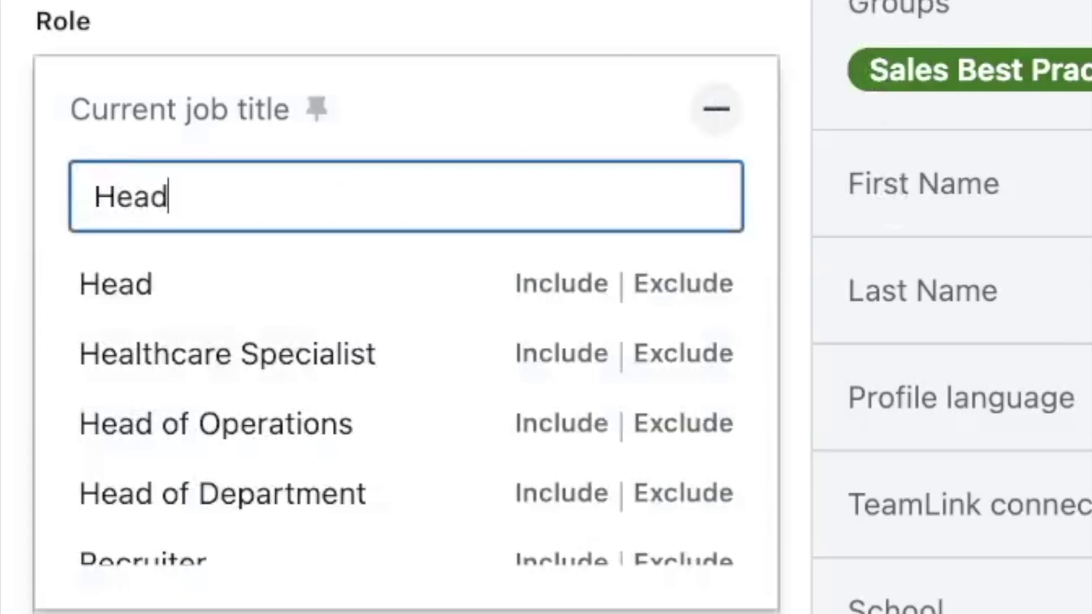
pyautogui.write('of Sales')
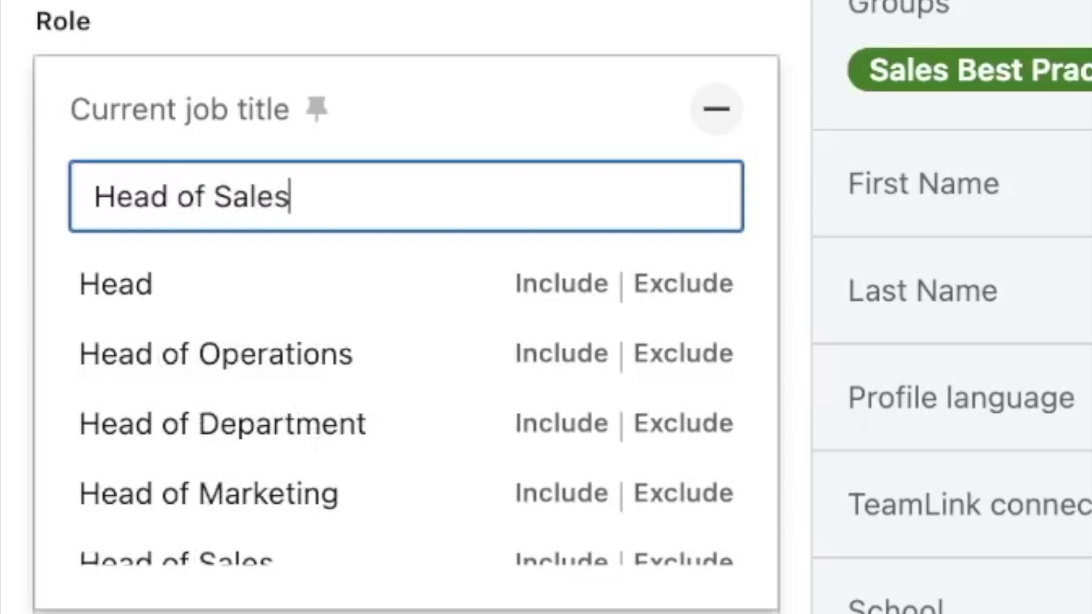
pyautogui.press('Return')
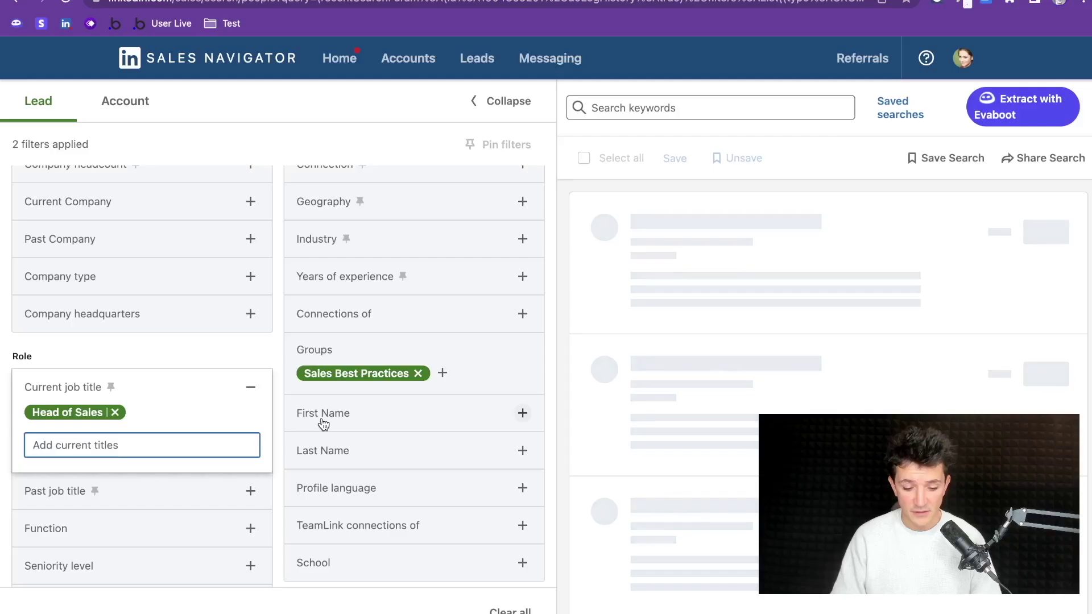
# Limit leads to 3 to 5 years in current position.
pyautogui.scroll(-2, 352, 431)
pyautogui.scroll(-2, 353, 425)
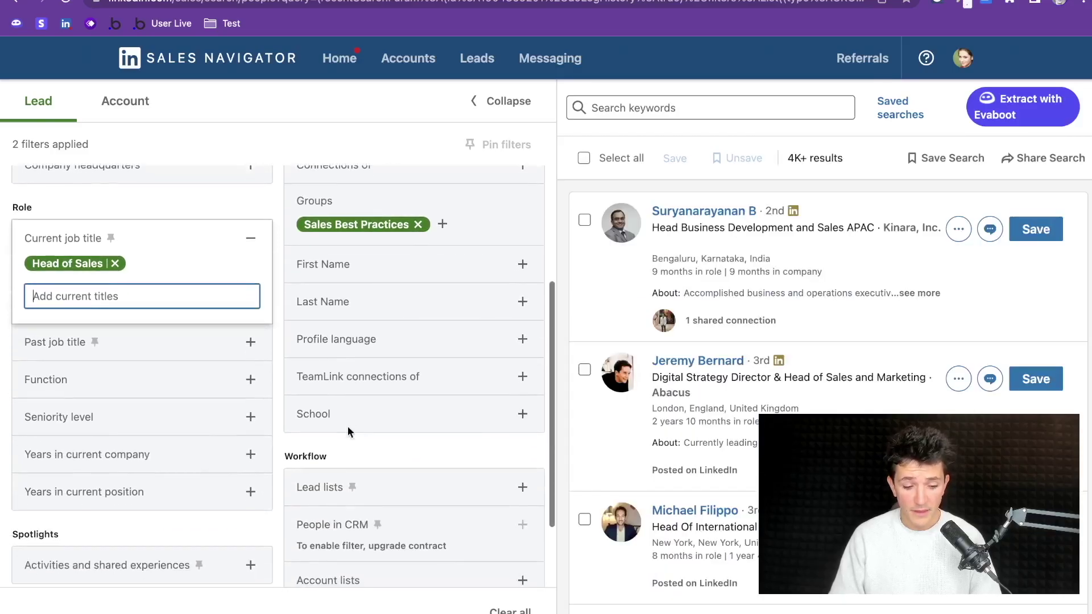
pyautogui.click(165, 489)
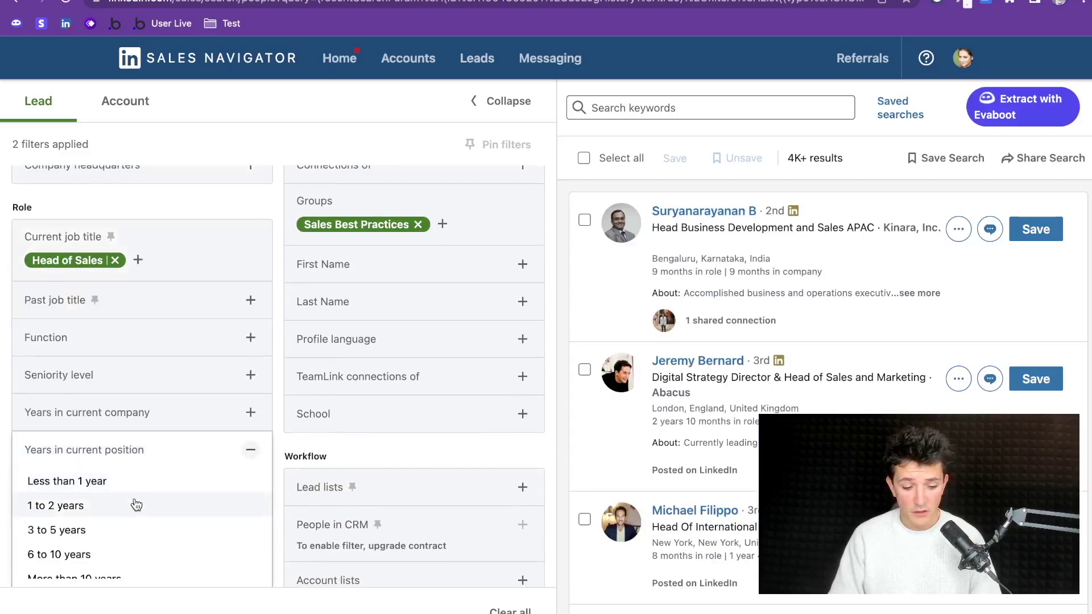
pyautogui.scroll(-1, 133, 500)
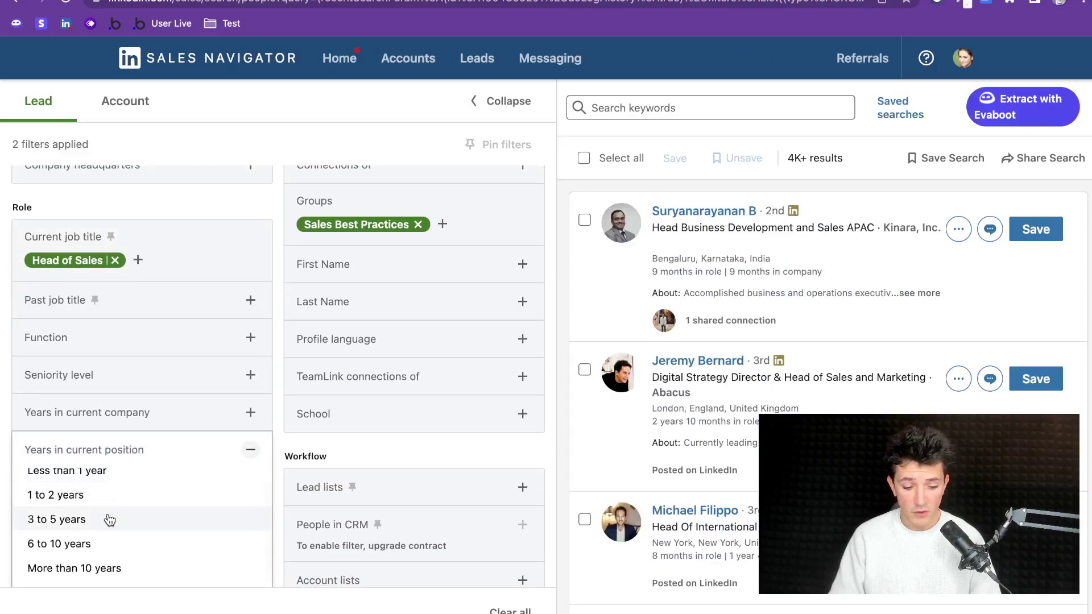
pyautogui.click(109, 520)
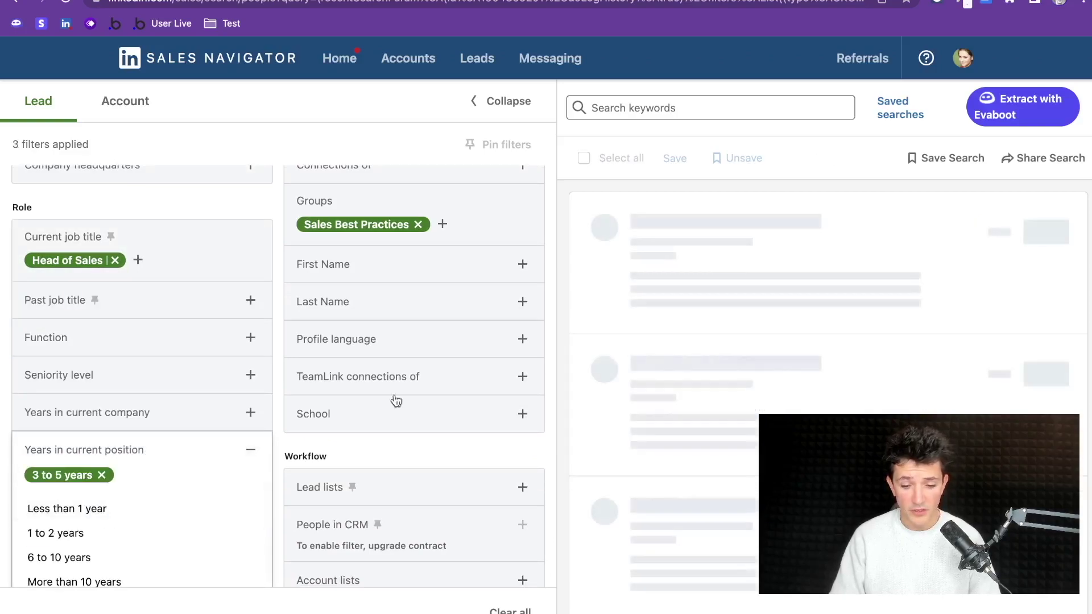
pyautogui.click(560, 341)
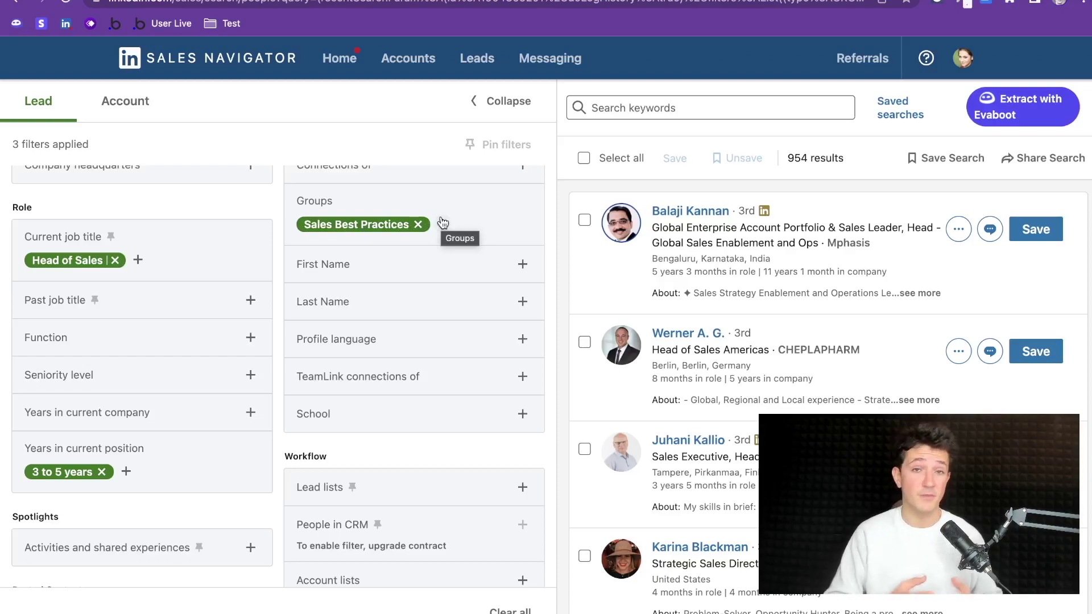
# Add a Europe geography filter, leaving Paris unadded, and collapse the filter panel.
pyautogui.scroll(3, 415, 358)
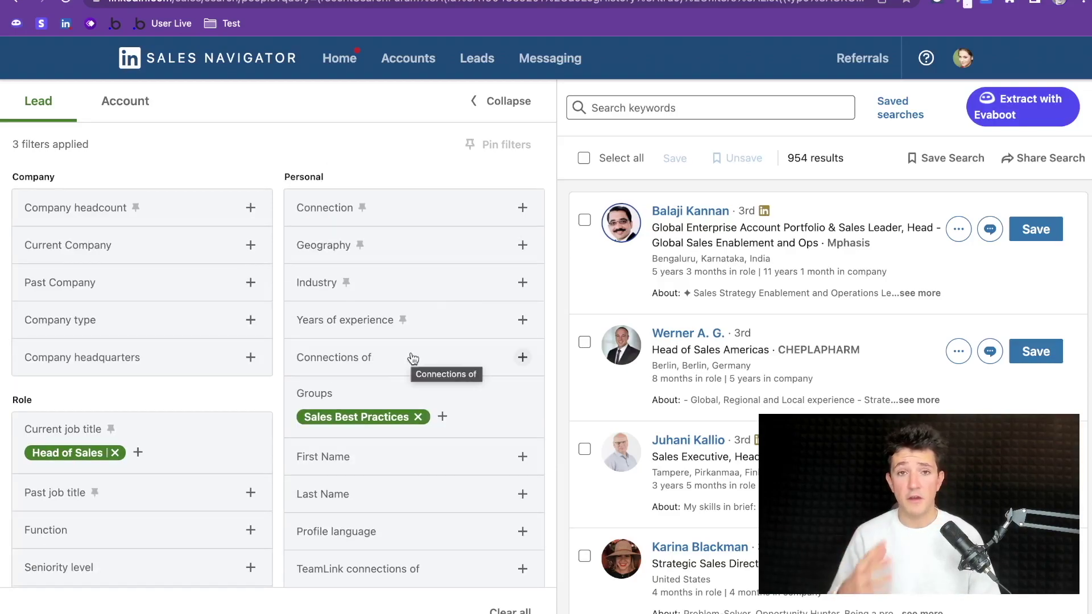
pyautogui.click(389, 249)
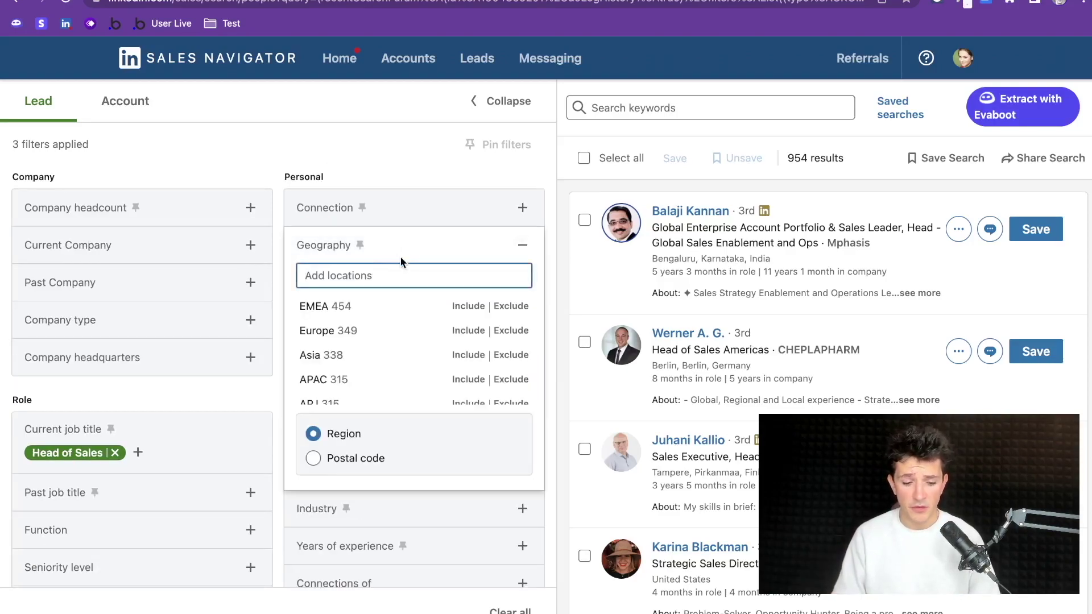
pyautogui.click(347, 328)
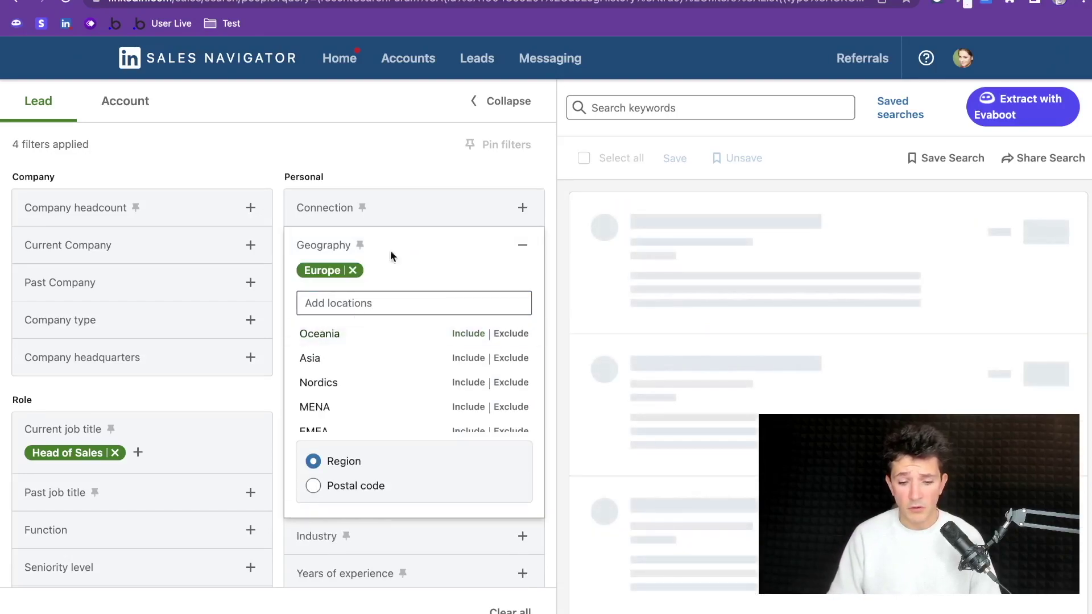
pyautogui.click(413, 146)
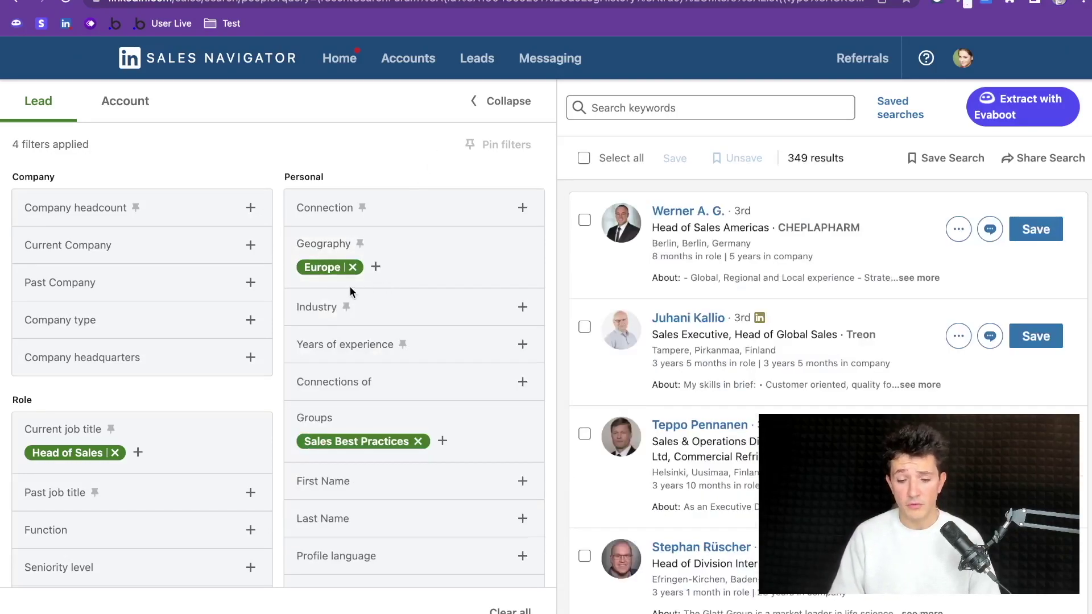
pyautogui.click(376, 267)
pyautogui.write('paris')
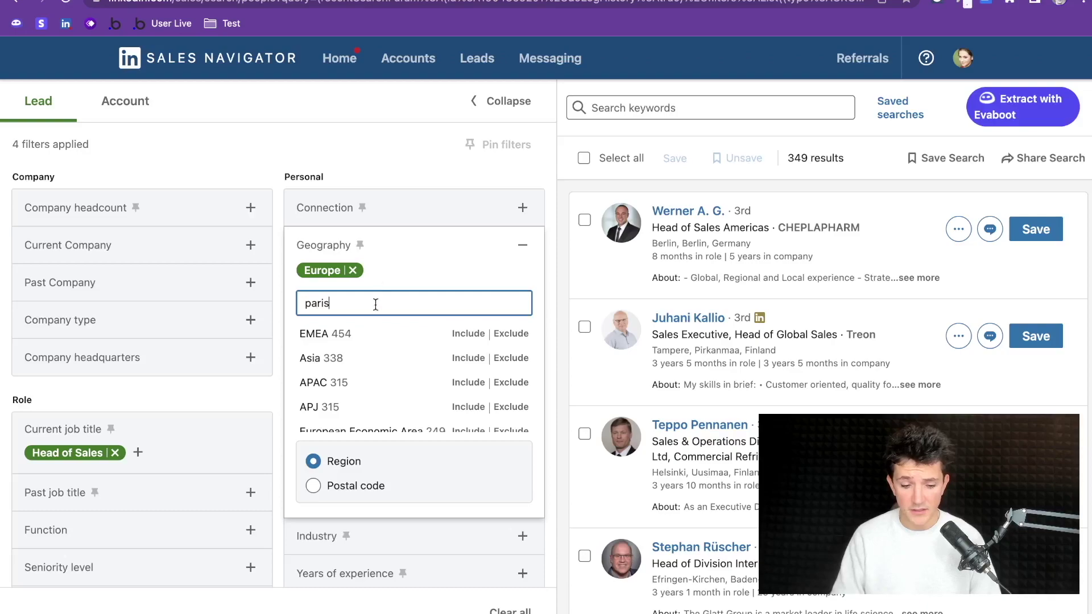
pyautogui.click(409, 173)
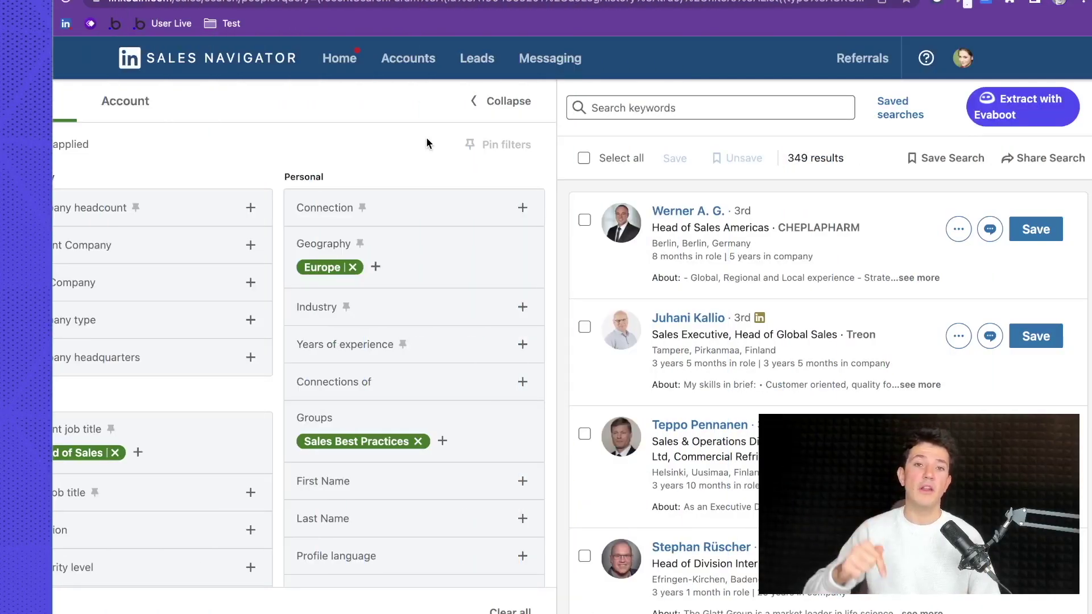
pyautogui.click(499, 102)
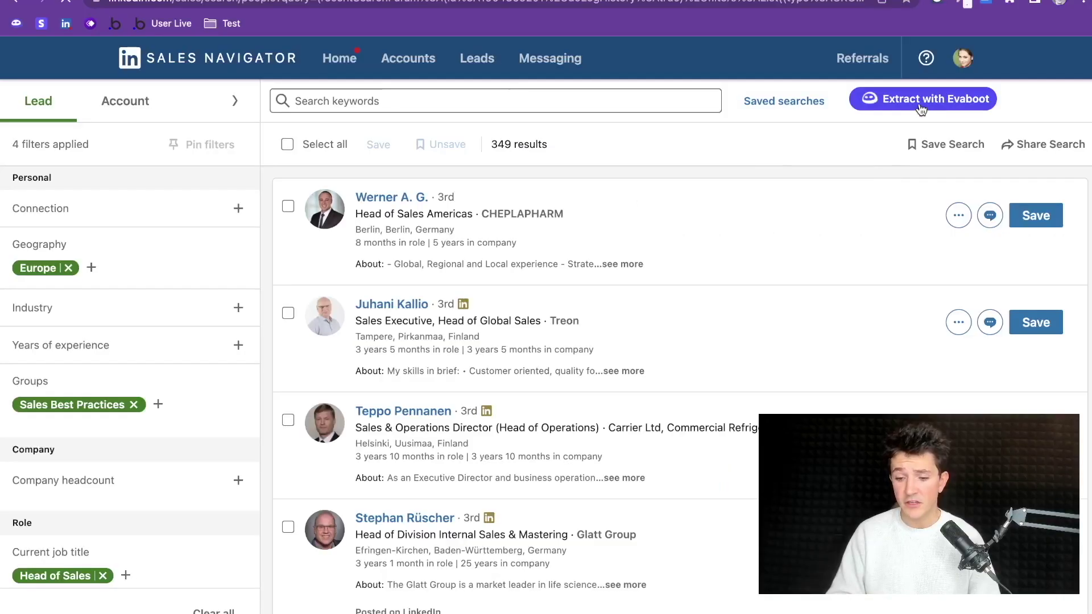
# Send the 349-lead search to Evaboot for extraction.
pyautogui.click(920, 104)
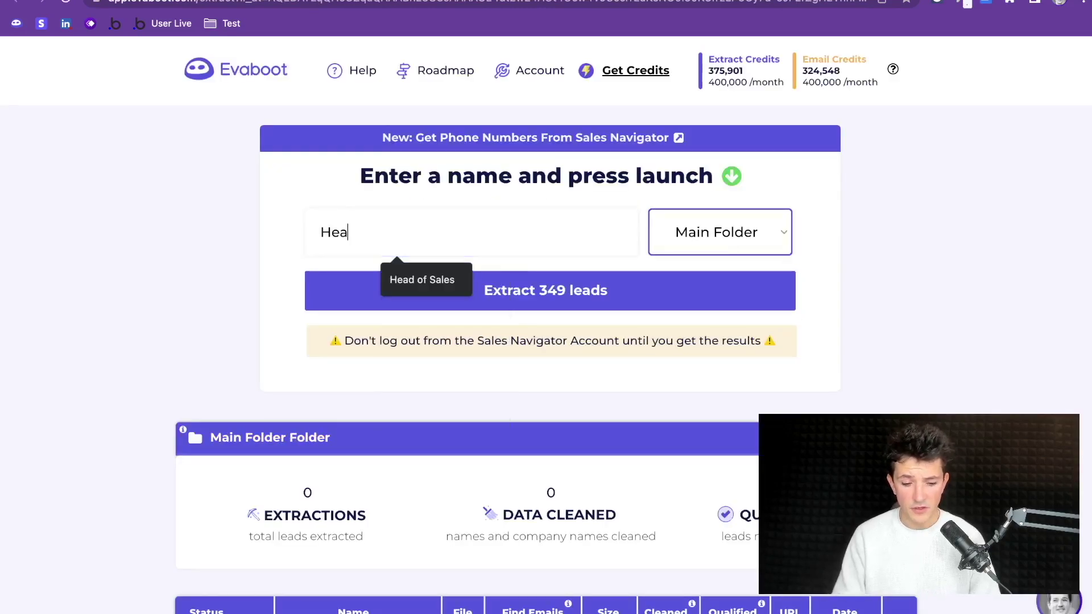
# Extract the 349 leads as 'Head Of Sales' and download All Leads as CSV.
pyautogui.write('d Of ')
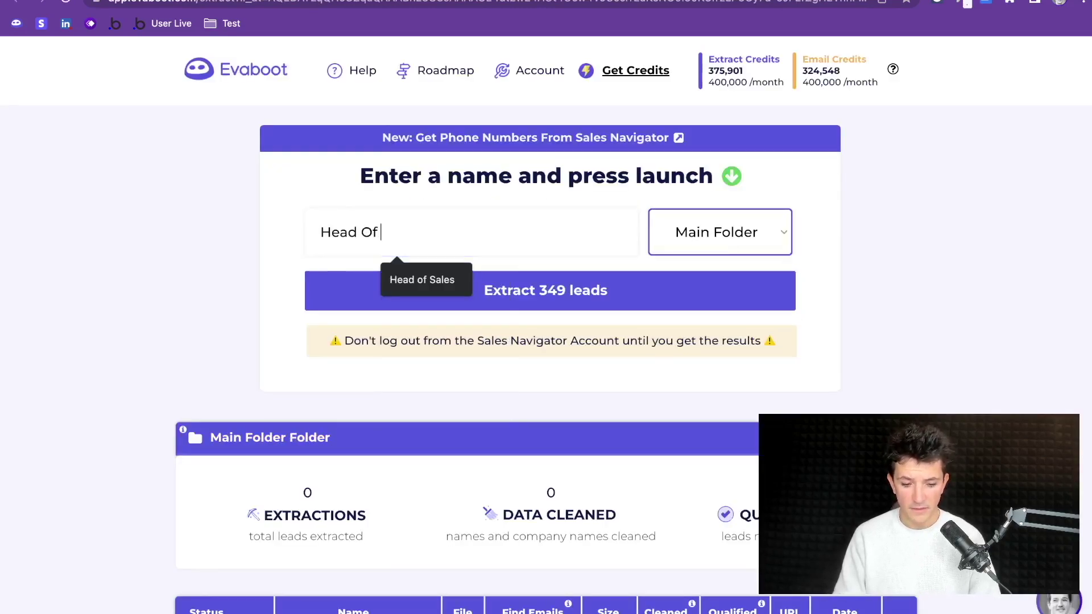
pyautogui.write('Sales - Groups')
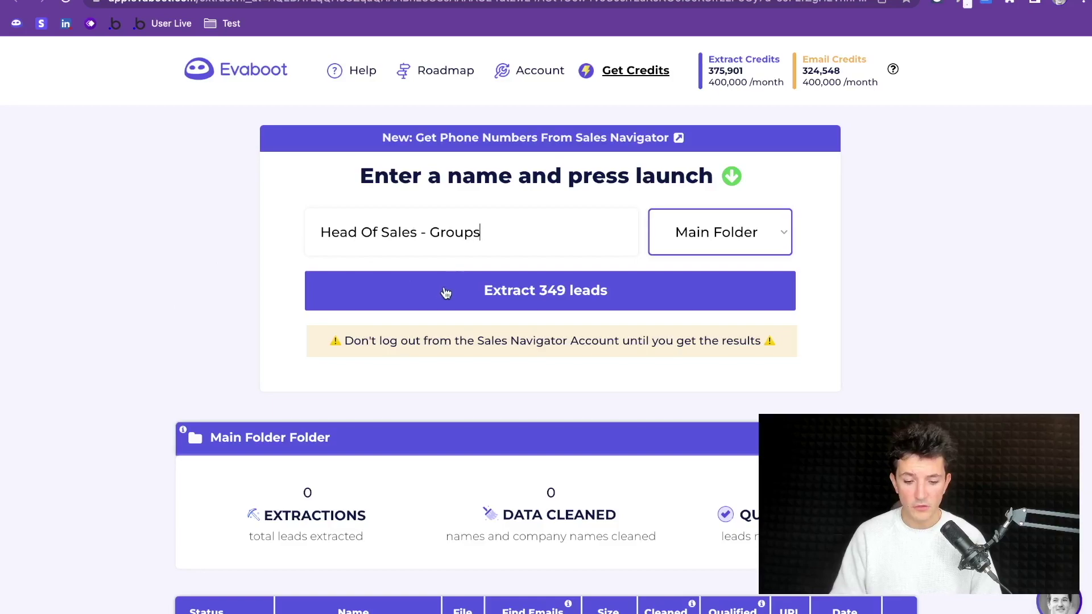
pyautogui.click(445, 292)
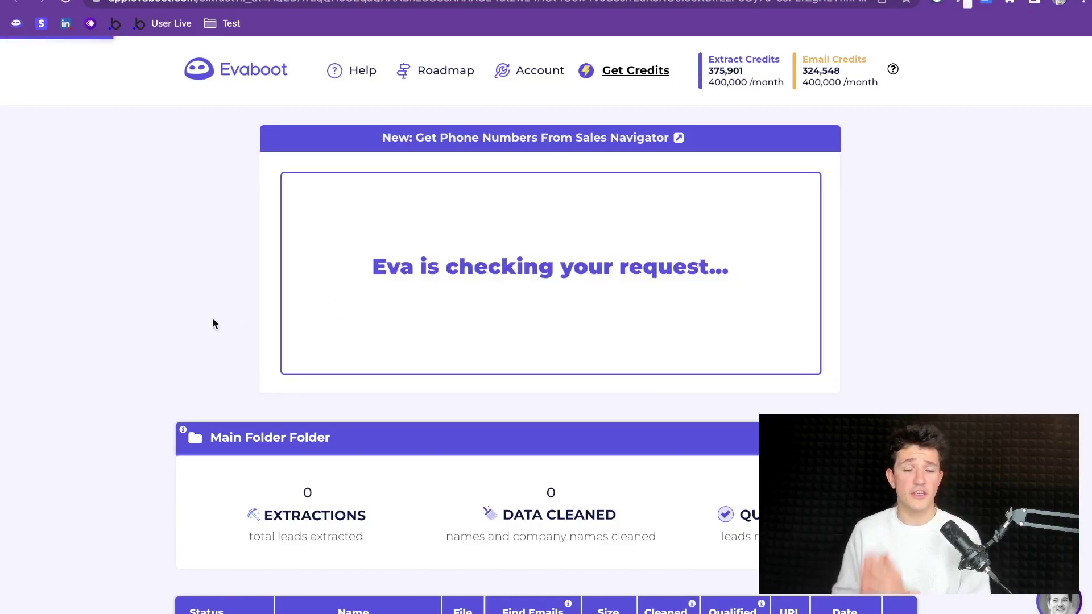
pyautogui.scroll(-5, 520, 408)
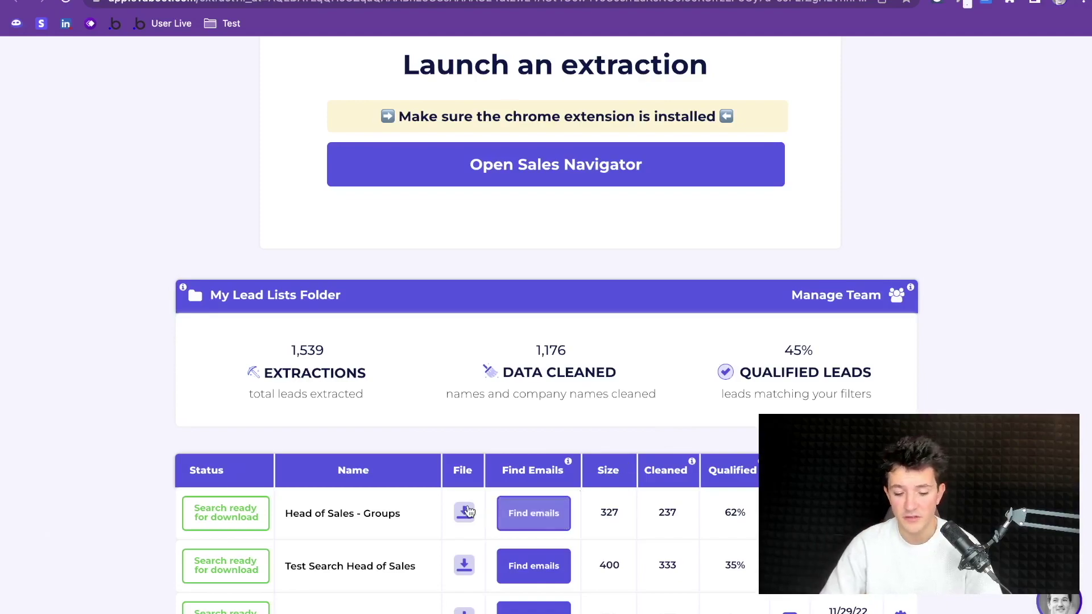
pyautogui.click(464, 512)
pyautogui.click(461, 213)
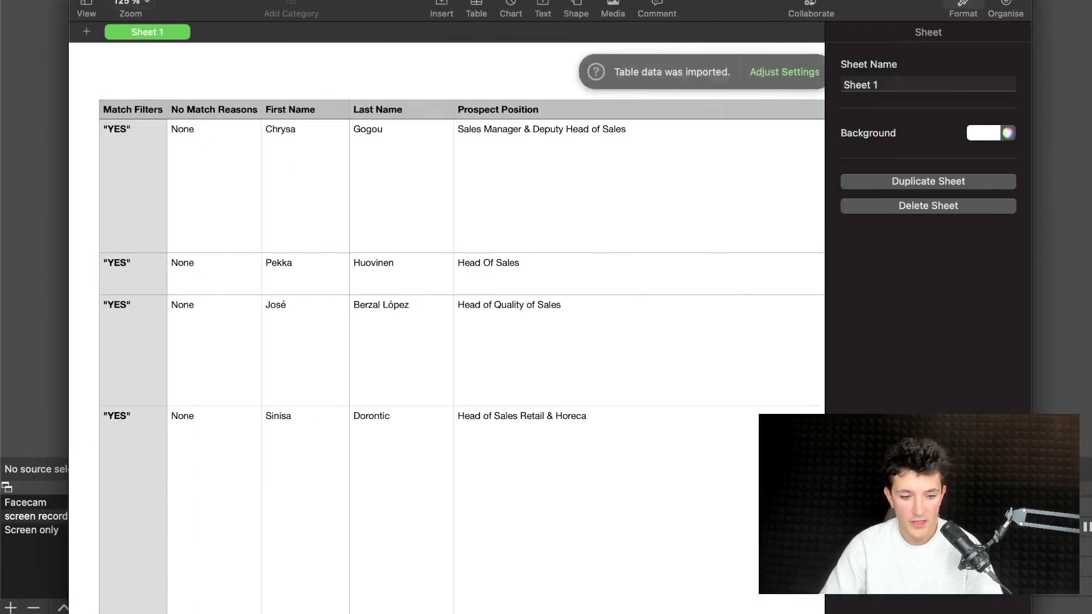
# Make the Numbers lead table full screen and scroll right to the LinkedIn URL column.
pyautogui.press('ctrl+super+f')
pyautogui.hscroll(15, 275, 137)
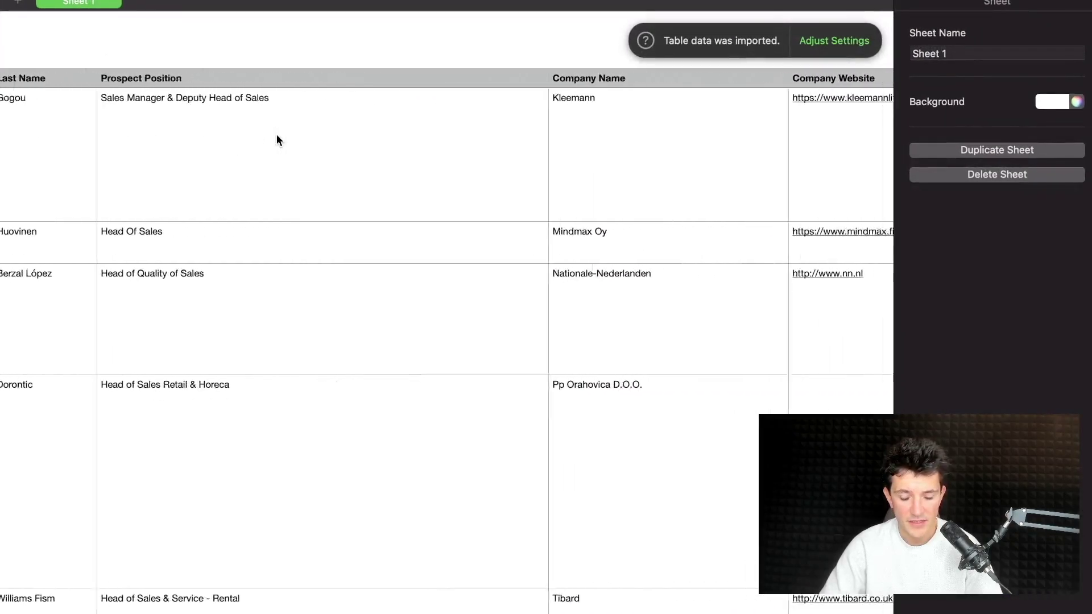
pyautogui.hscroll(10, 413, 205)
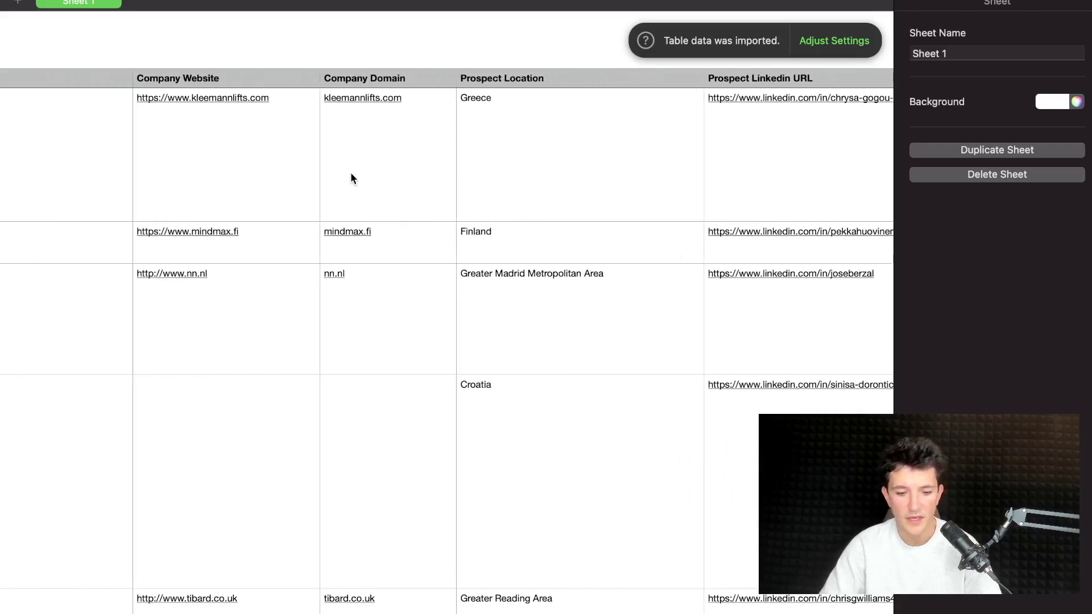
pyautogui.hscroll(5, 415, 194)
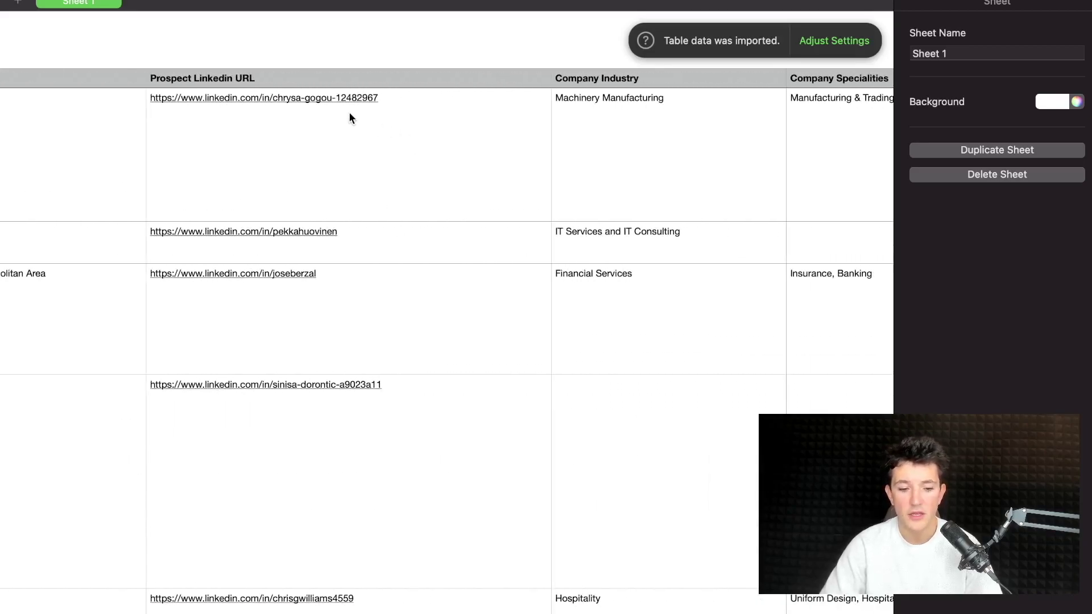
pyautogui.hscroll(12, 363, 236)
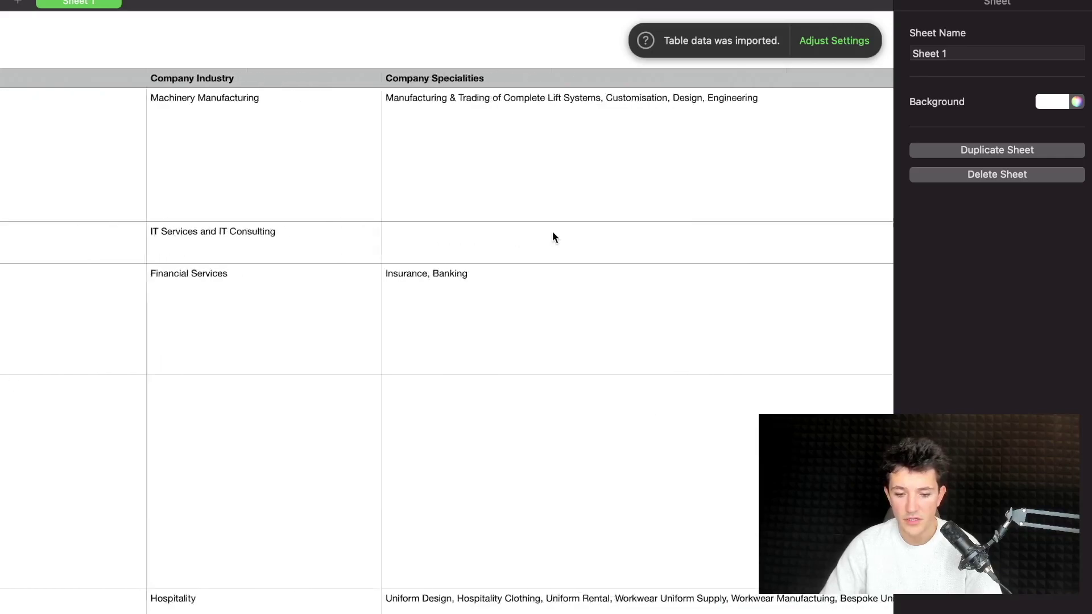
pyautogui.hscroll(15, 574, 432)
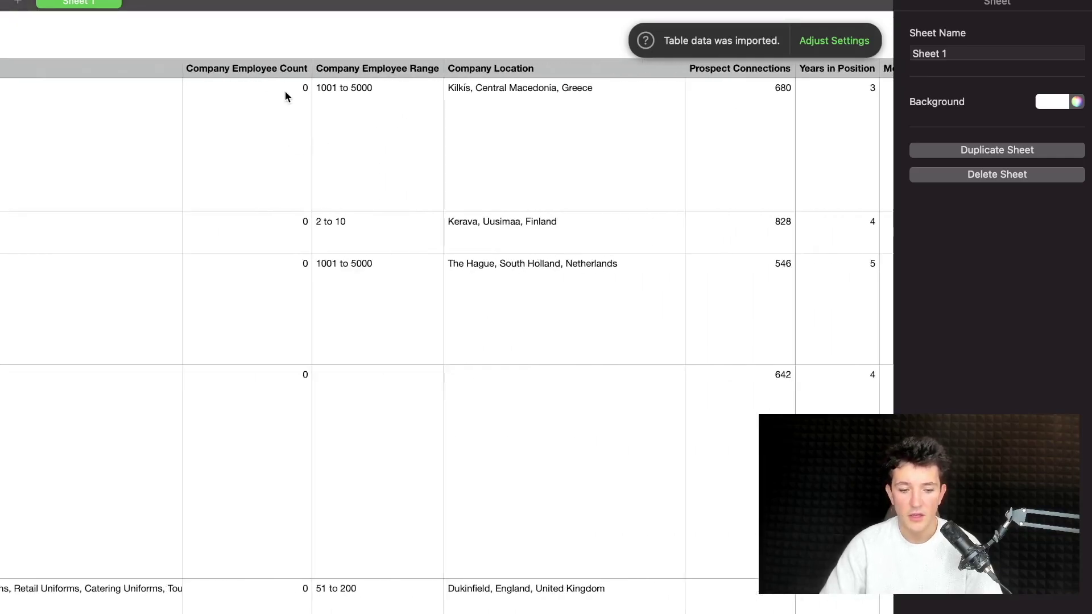
pyautogui.hscroll(6, 427, 380)
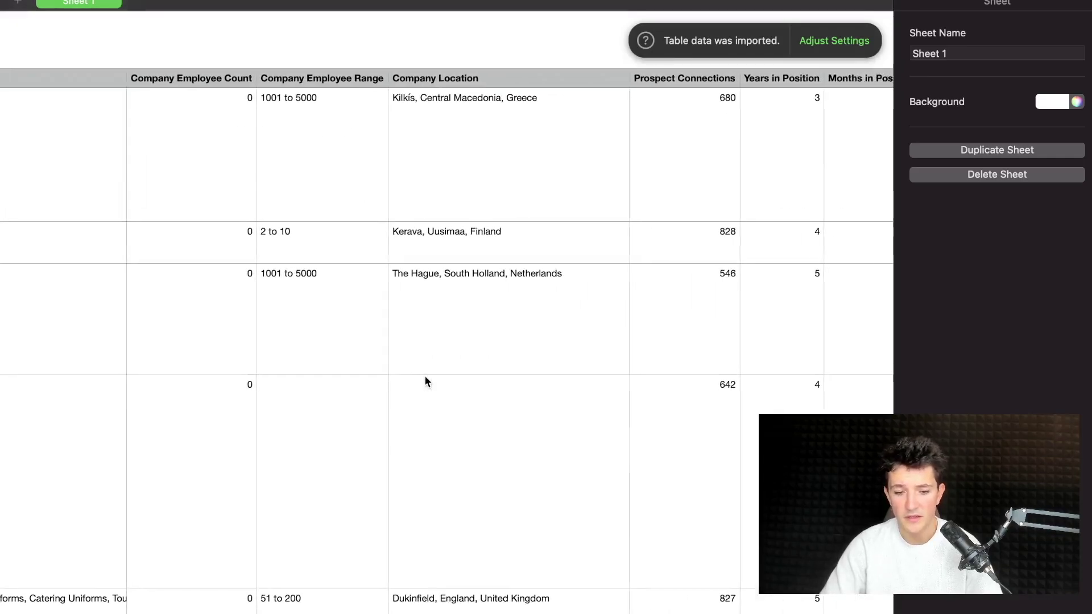
# Scroll through the Prospect Summary column, then return to the Evaboot lead lists dashboard.
pyautogui.hscroll(6, 424, 380)
pyautogui.hscroll(-4, 121, 200)
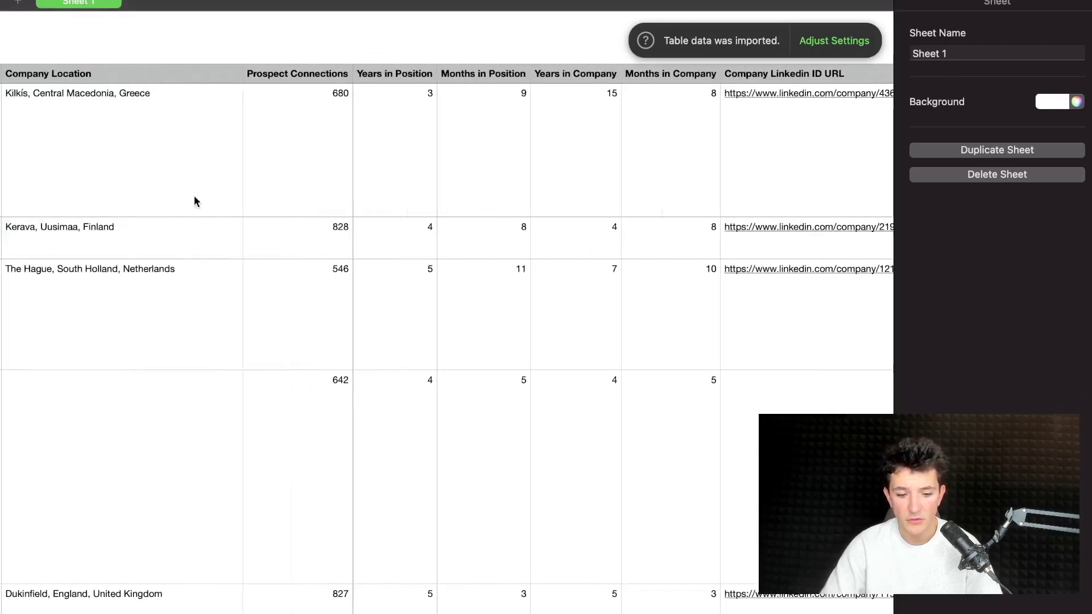
pyautogui.hscroll(7, 195, 201)
pyautogui.hscroll(15, 402, 238)
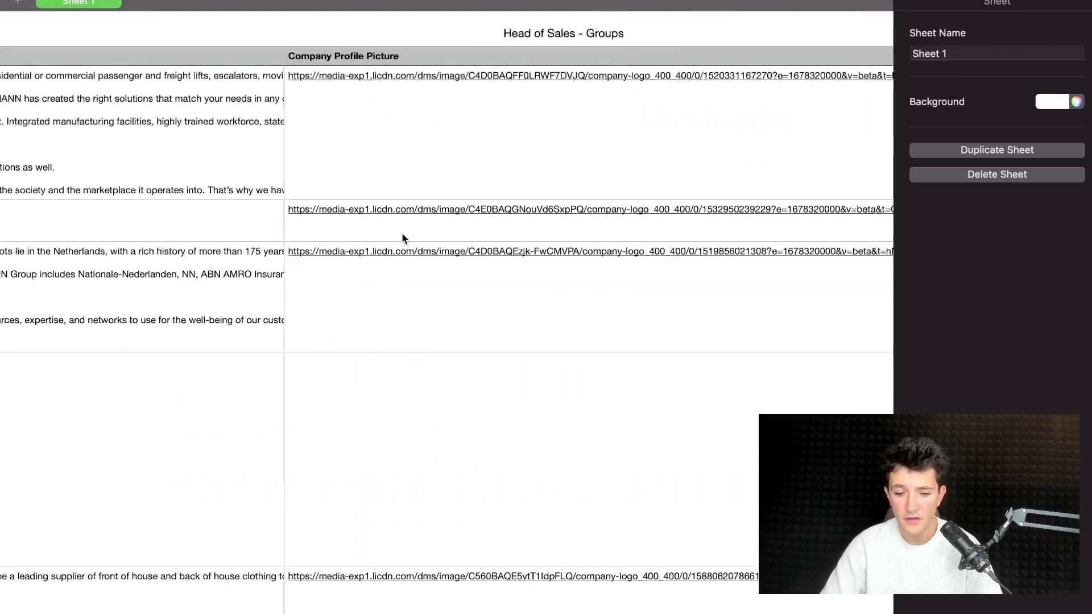
pyautogui.hscroll(20, 402, 237)
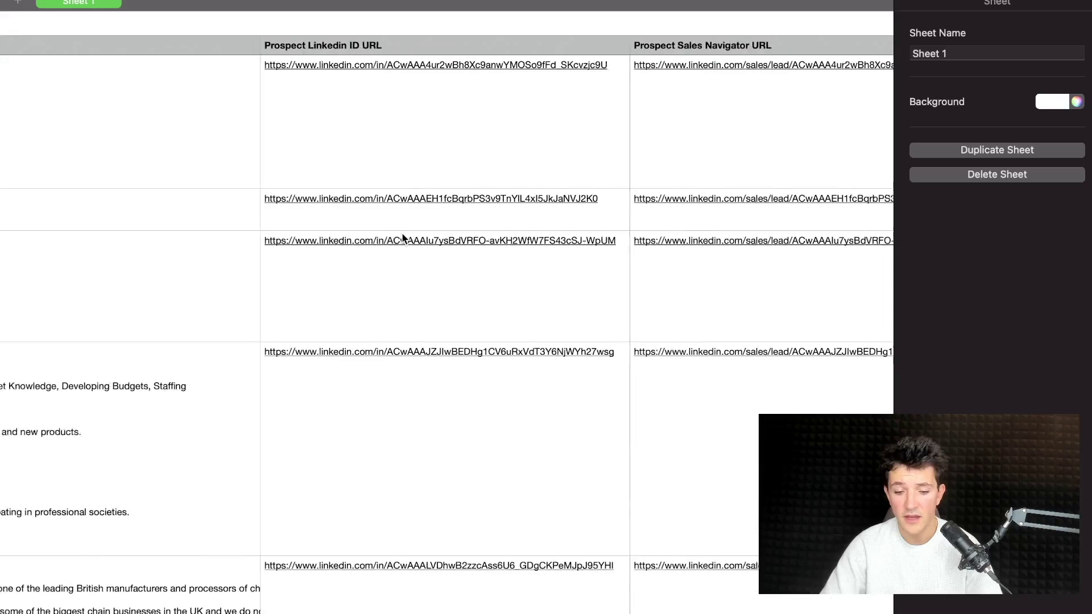
pyautogui.hscroll(3, 401, 238)
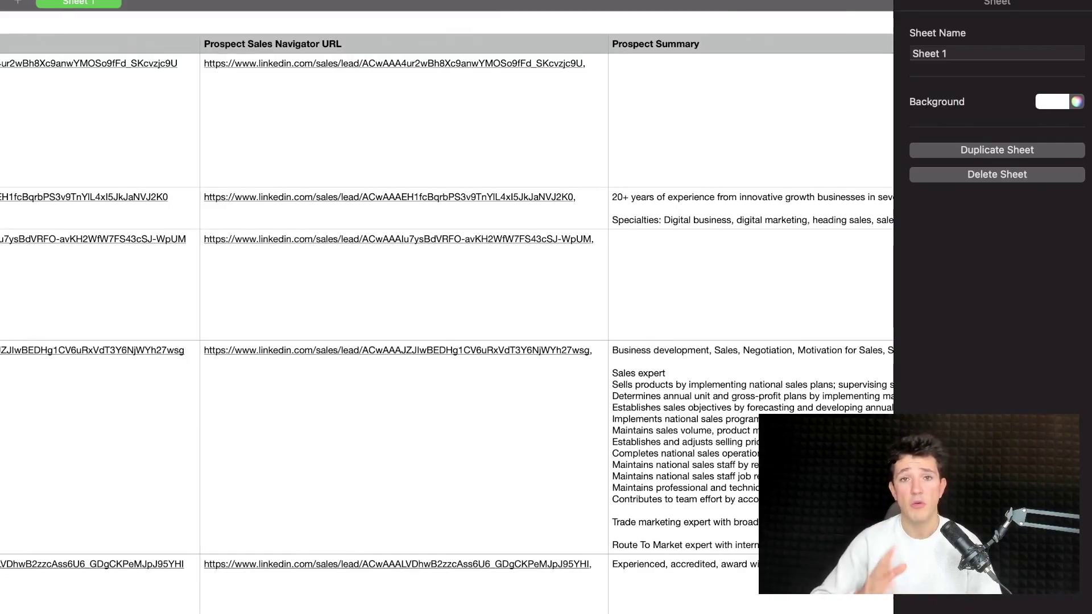
pyautogui.hotkey('ctrl', 'Right')
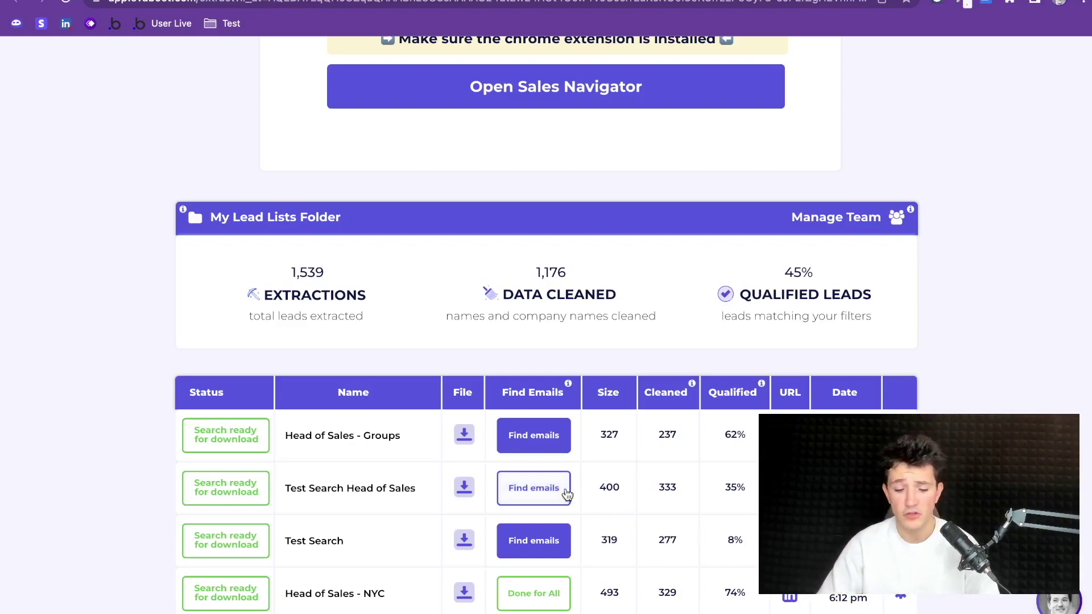
# Enrich all 327 Head of Sales - Groups leads with emails and download the All Leads file.
pyautogui.click(554, 447)
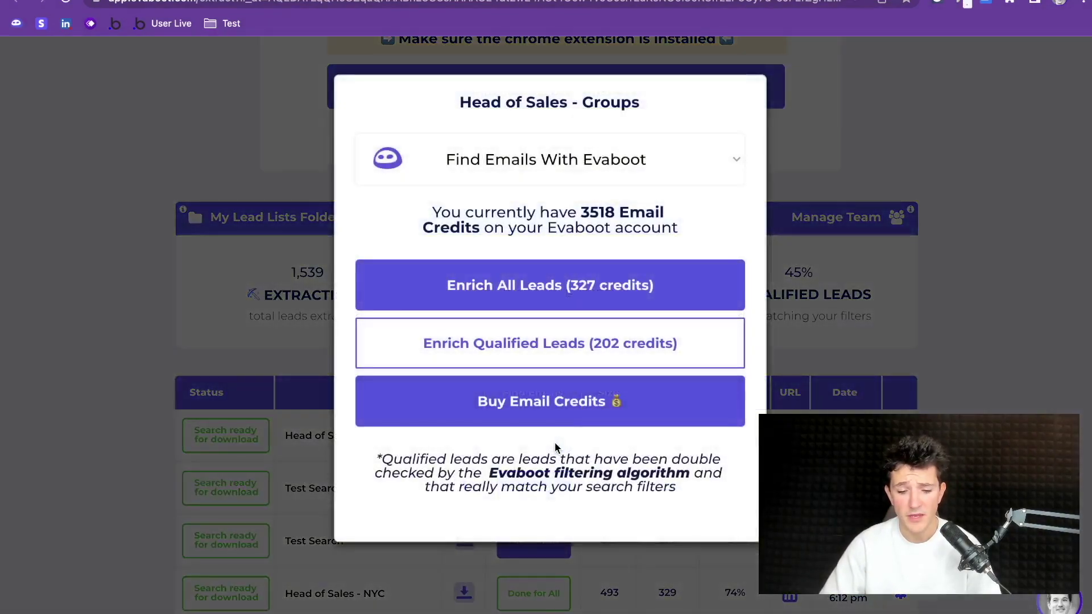
pyautogui.click(567, 290)
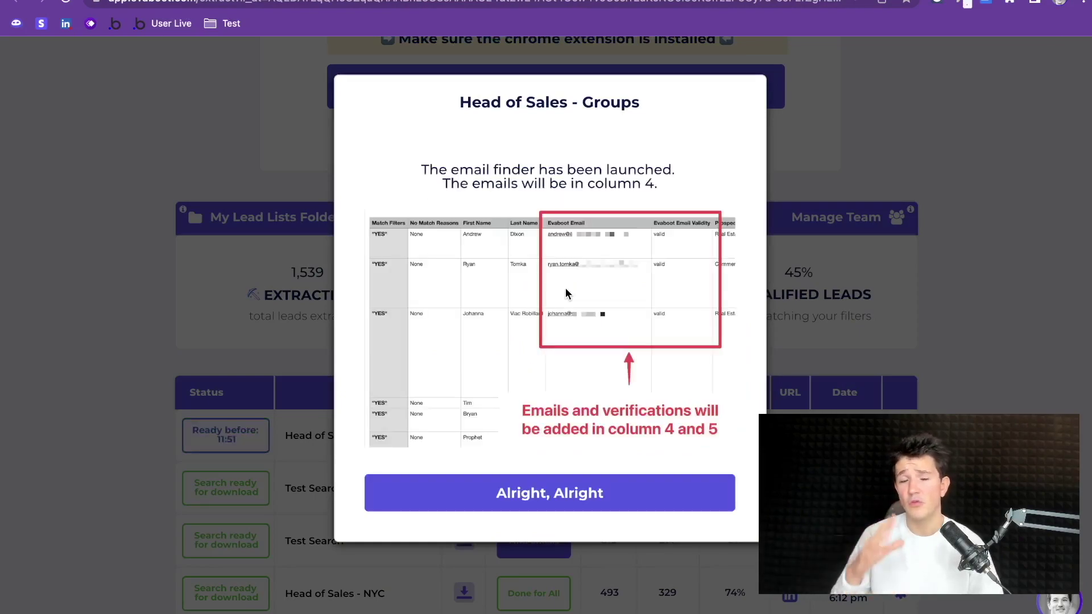
pyautogui.click(499, 481)
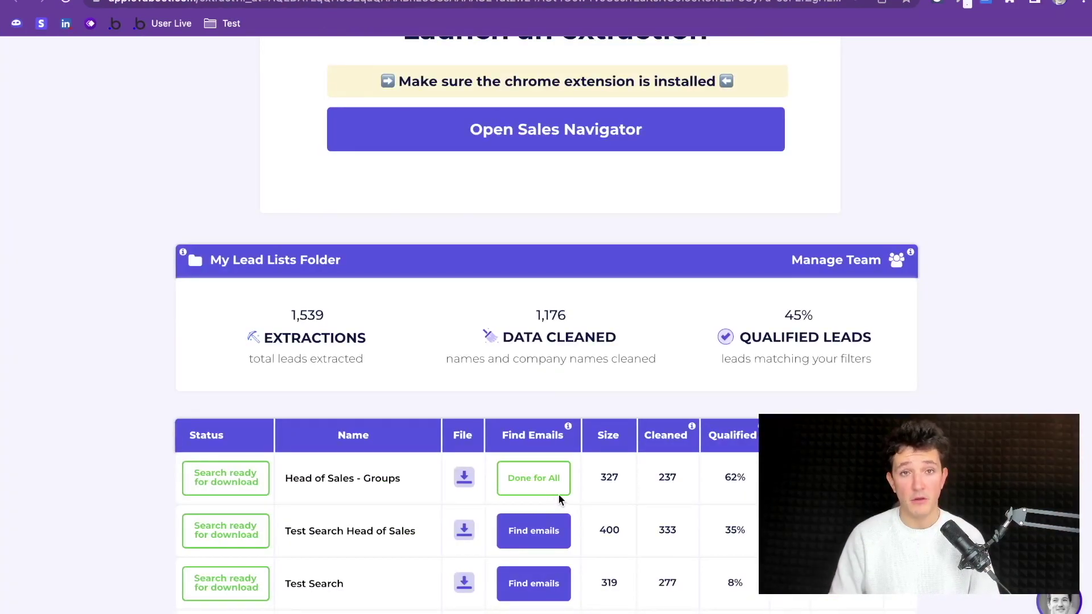
pyautogui.click(464, 482)
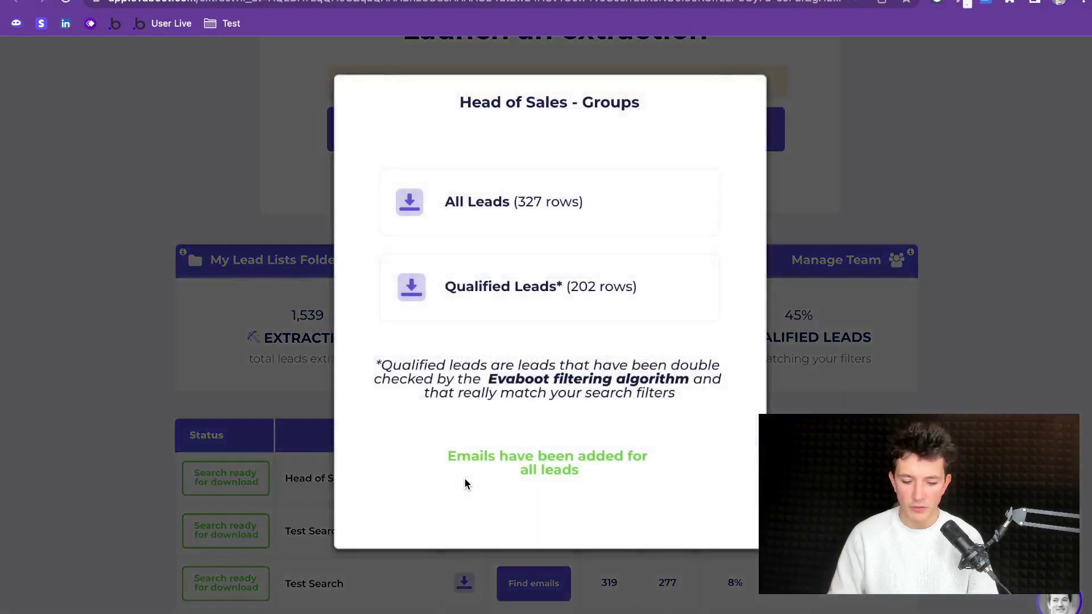
pyautogui.click(505, 204)
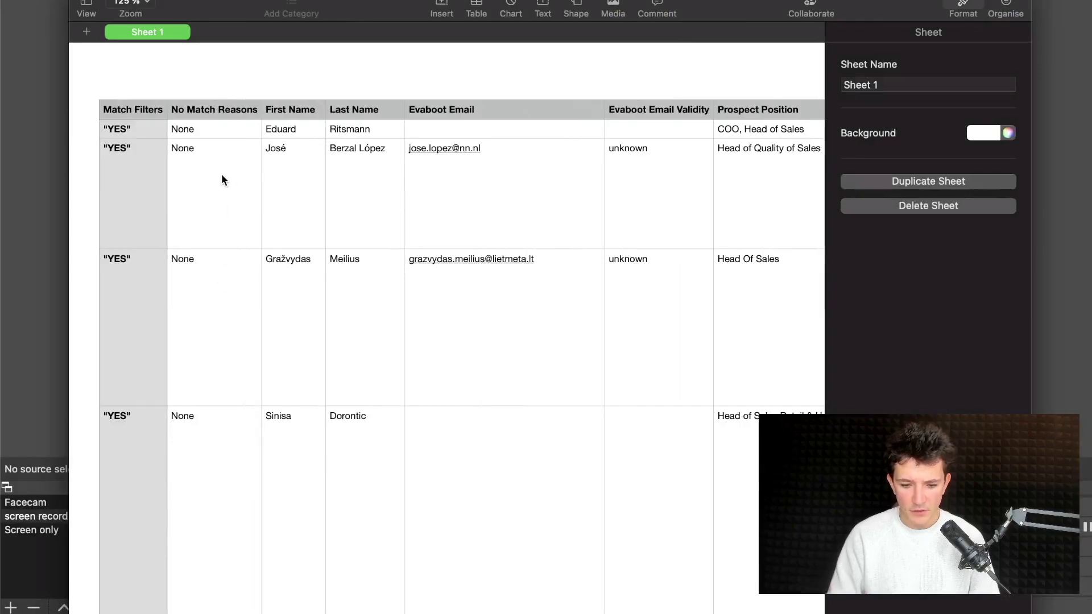
# Inspect the enriched table full screen, checking the unknown validity in F7 and the email in E7.
pyautogui.press('ctrl+super+f')
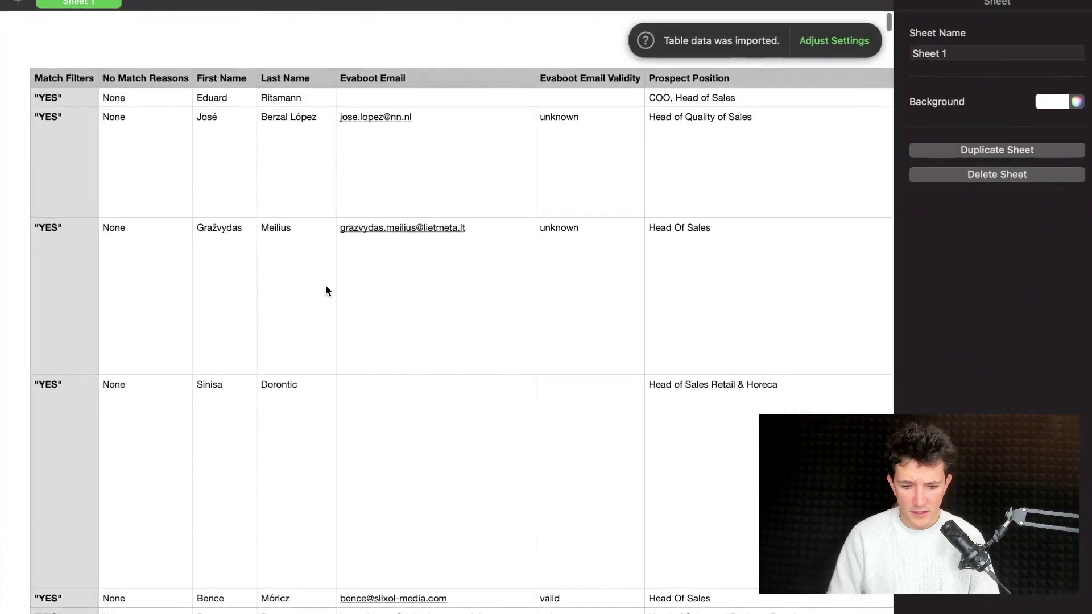
pyautogui.scroll(-10, 388, 395)
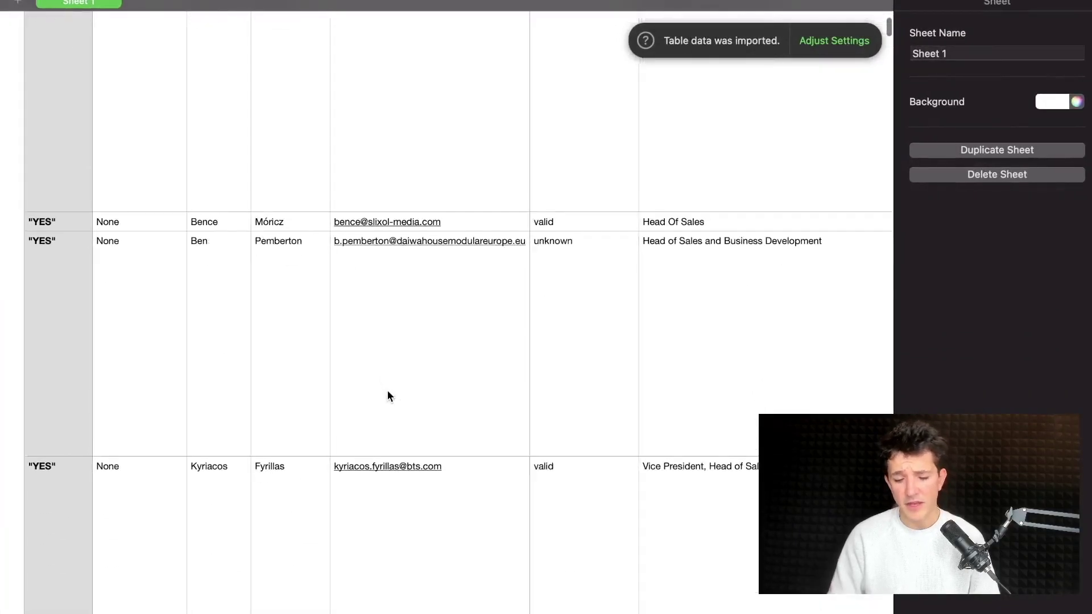
pyautogui.scroll(10, 386, 392)
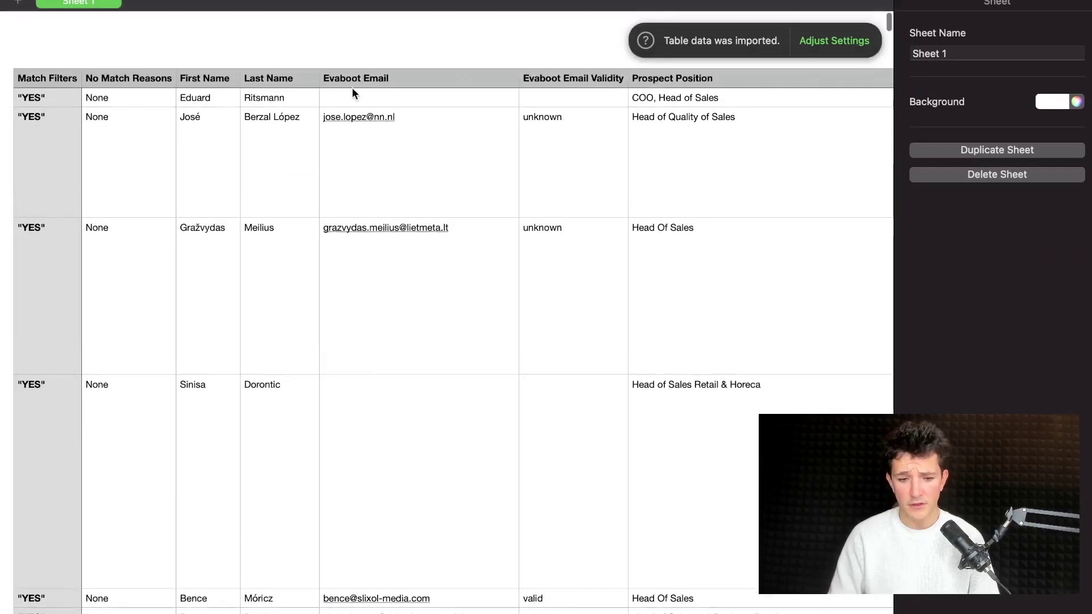
pyautogui.click(378, 79)
pyautogui.scroll(-8, 535, 241)
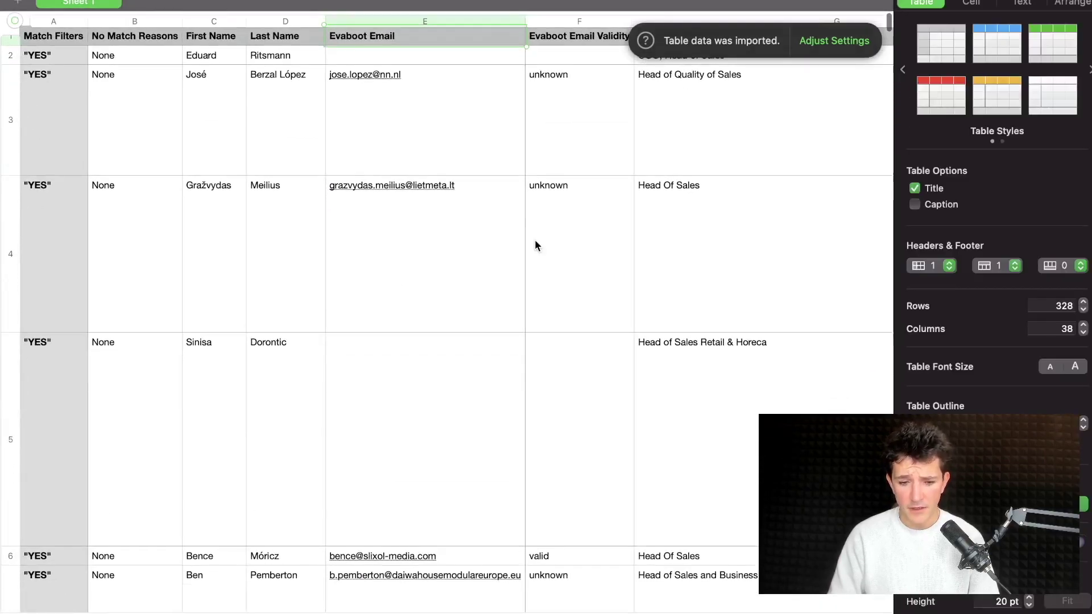
pyautogui.scroll(8, 509, 200)
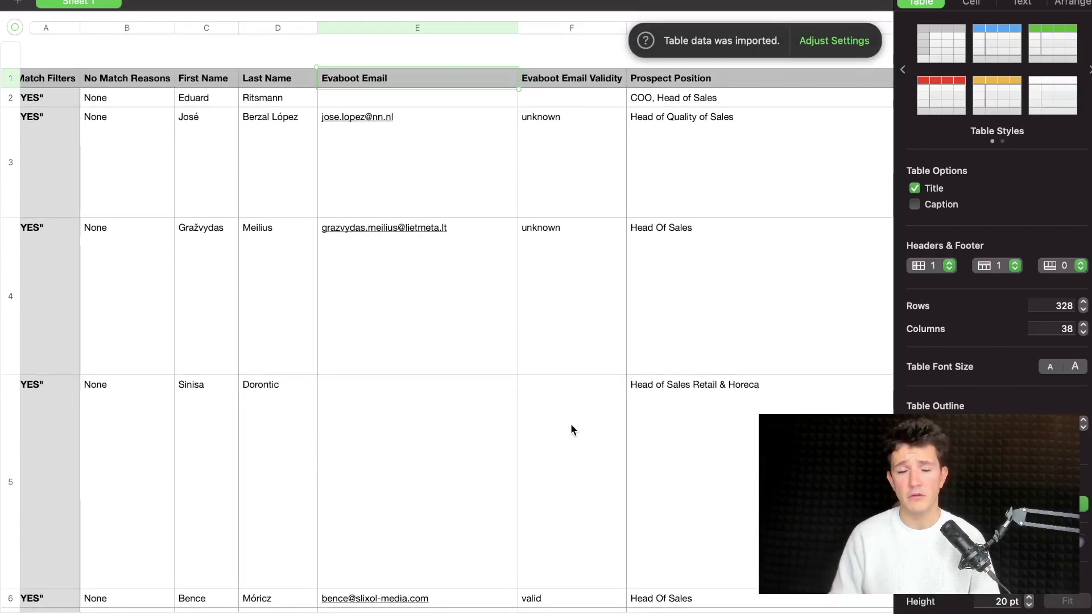
pyautogui.scroll(-6, 567, 424)
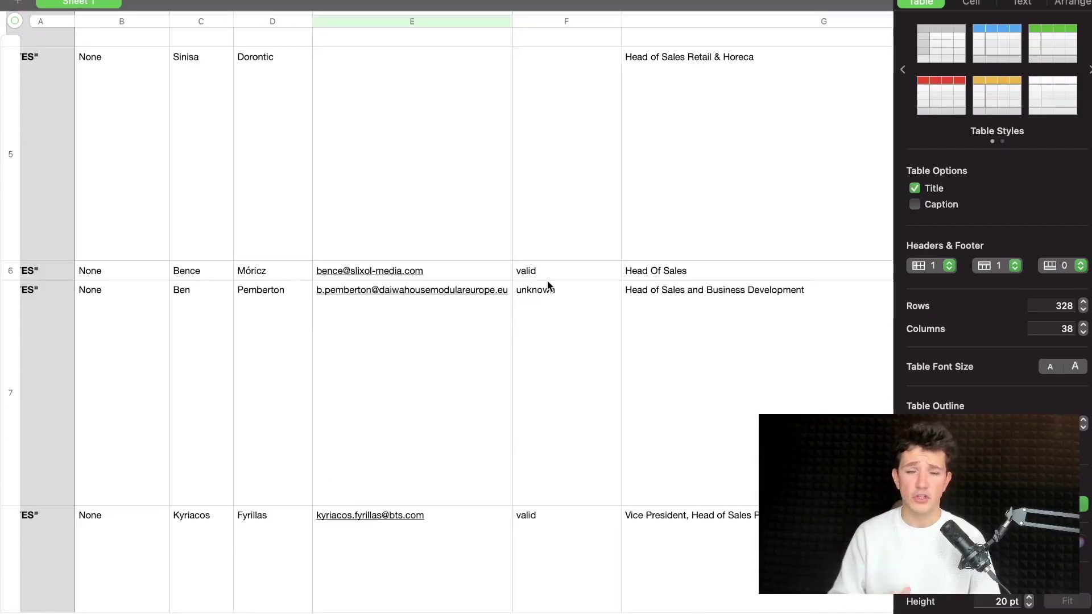
pyautogui.click(550, 291)
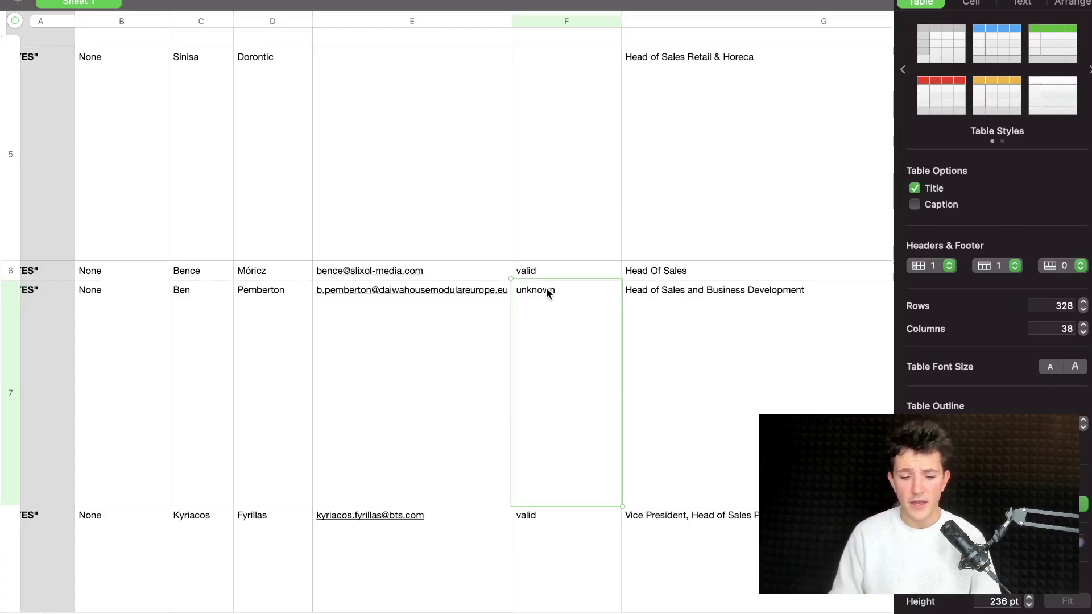
pyautogui.click(451, 388)
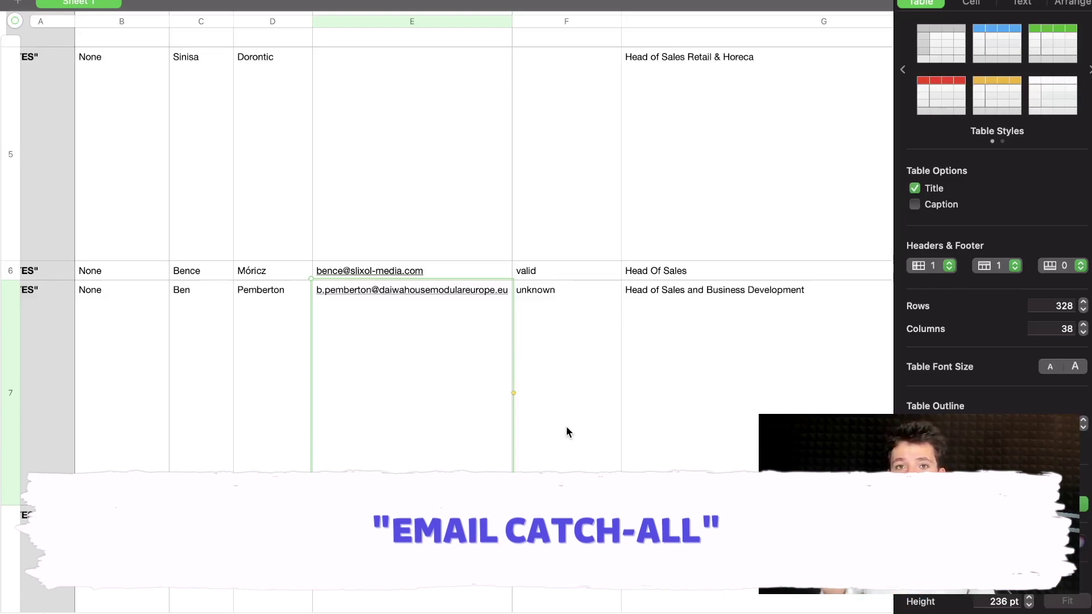
pyautogui.scroll(10, 565, 425)
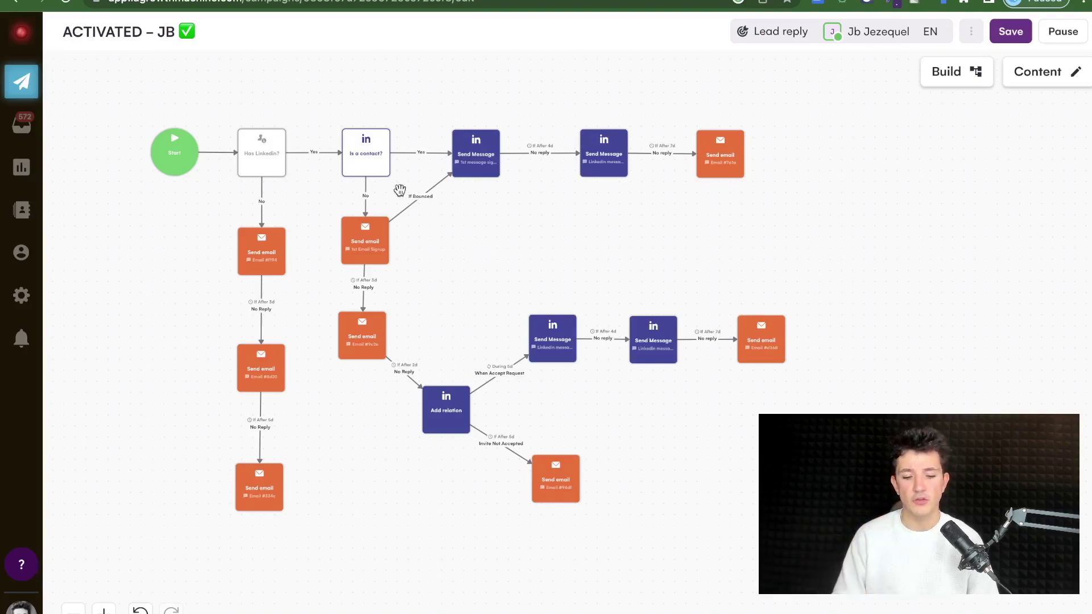
pyautogui.scroll(5, 422, 261)
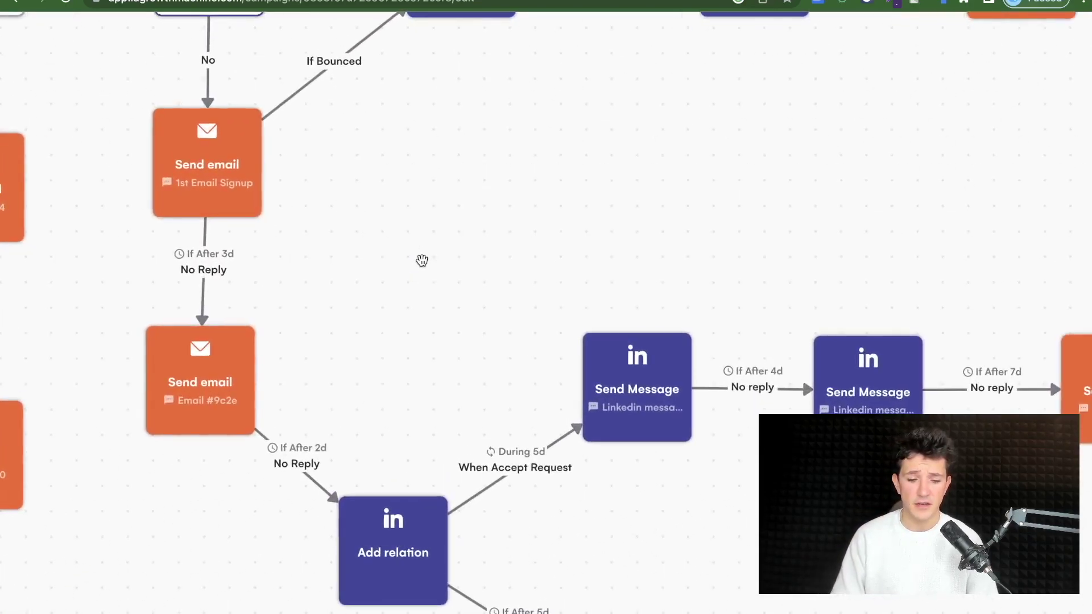
pyautogui.moveTo(422, 261); pyautogui.dragTo(492, 268)
pyautogui.click(290, 174)
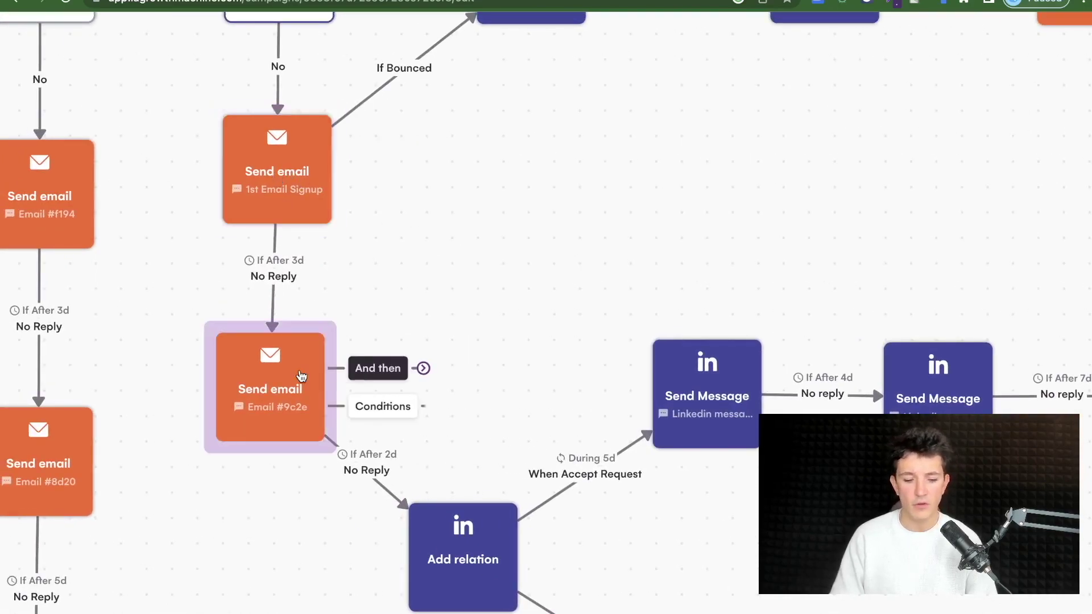
pyautogui.moveTo(300, 373); pyautogui.dragTo(307, 371)
pyautogui.moveTo(483, 395); pyautogui.dragTo(409, 277)
pyautogui.click(392, 464)
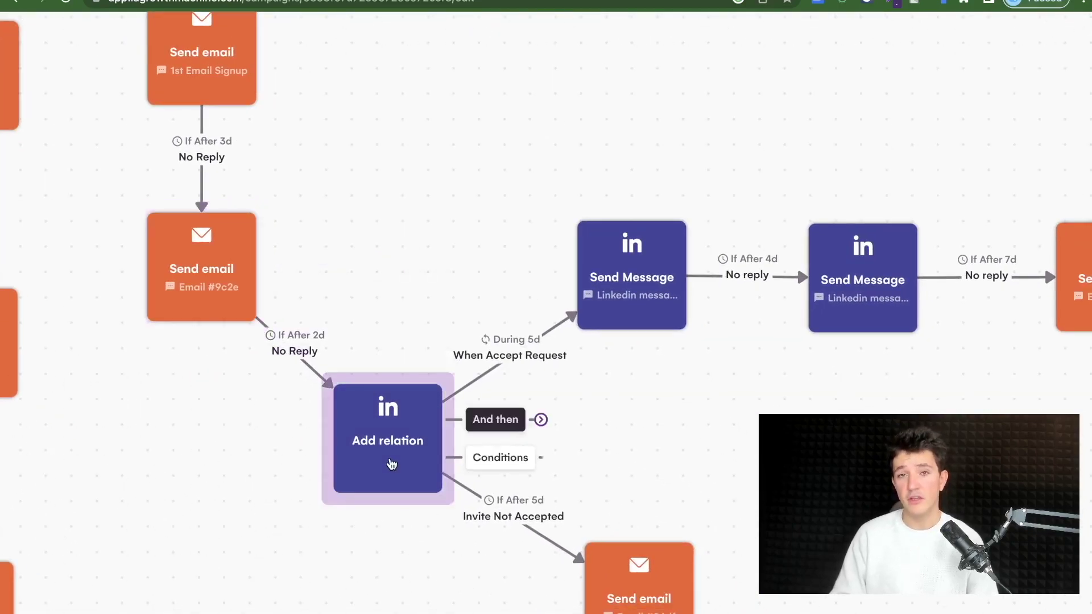
pyautogui.moveTo(634, 439); pyautogui.dragTo(615, 385)
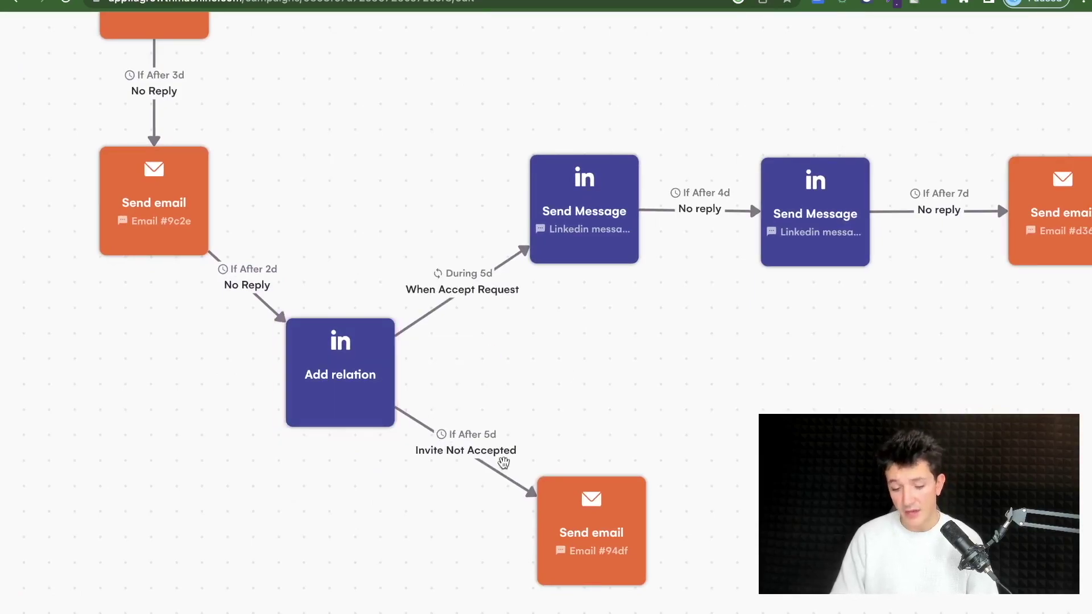
pyautogui.moveTo(591, 528)
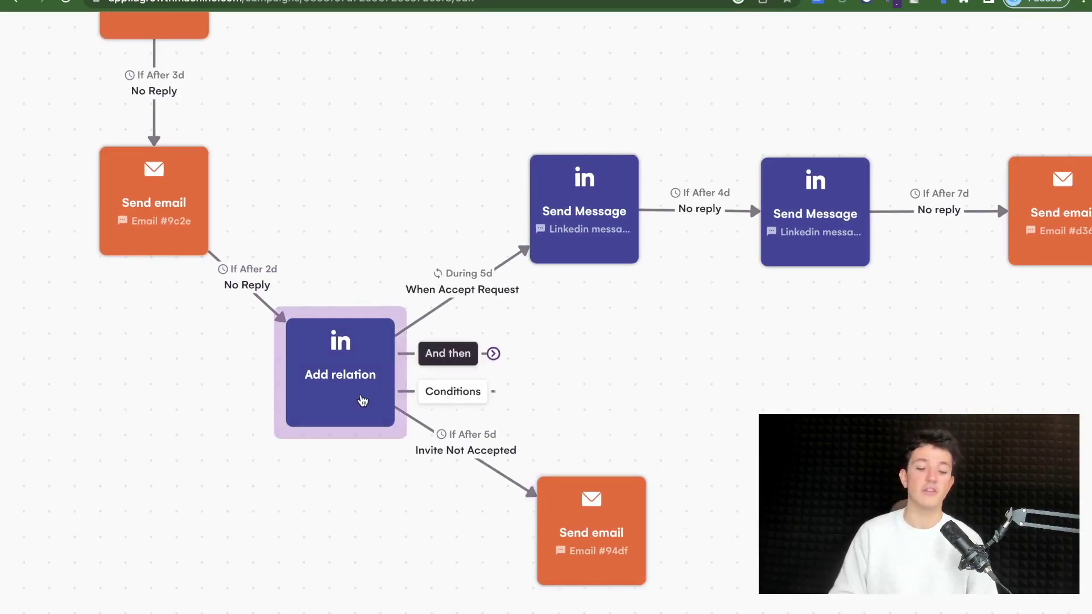
pyautogui.moveTo(556, 228)
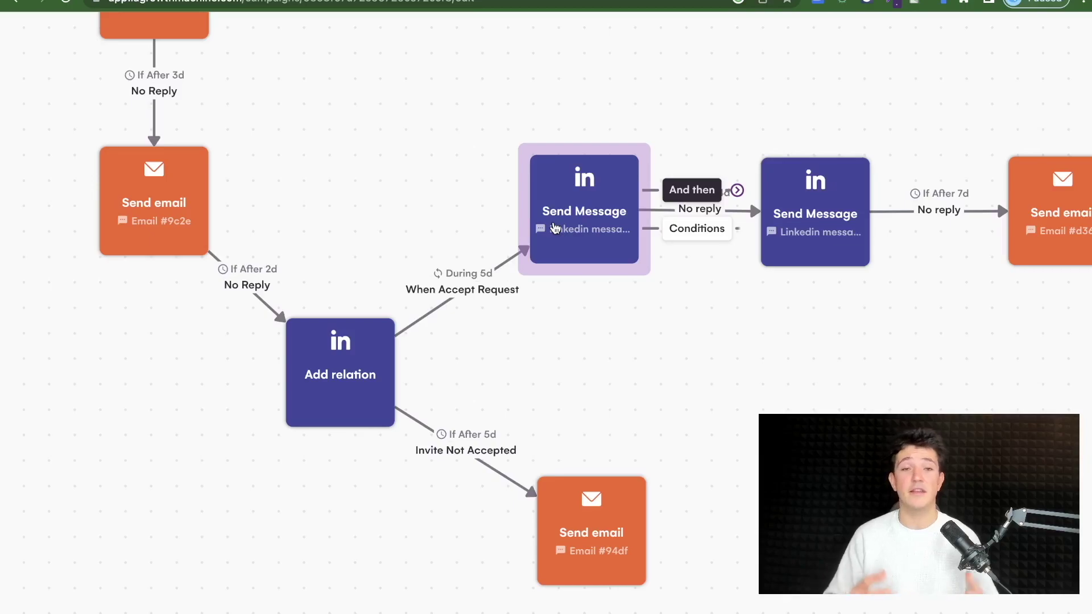
pyautogui.scroll(-3, 663, 342)
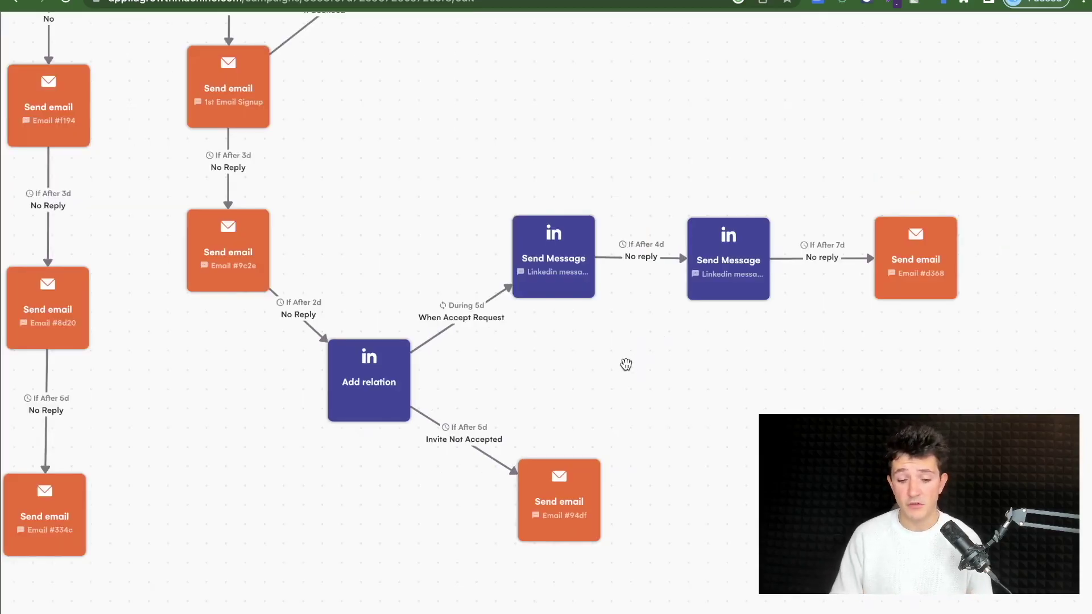
pyautogui.moveTo(626, 364); pyautogui.dragTo(700, 407)
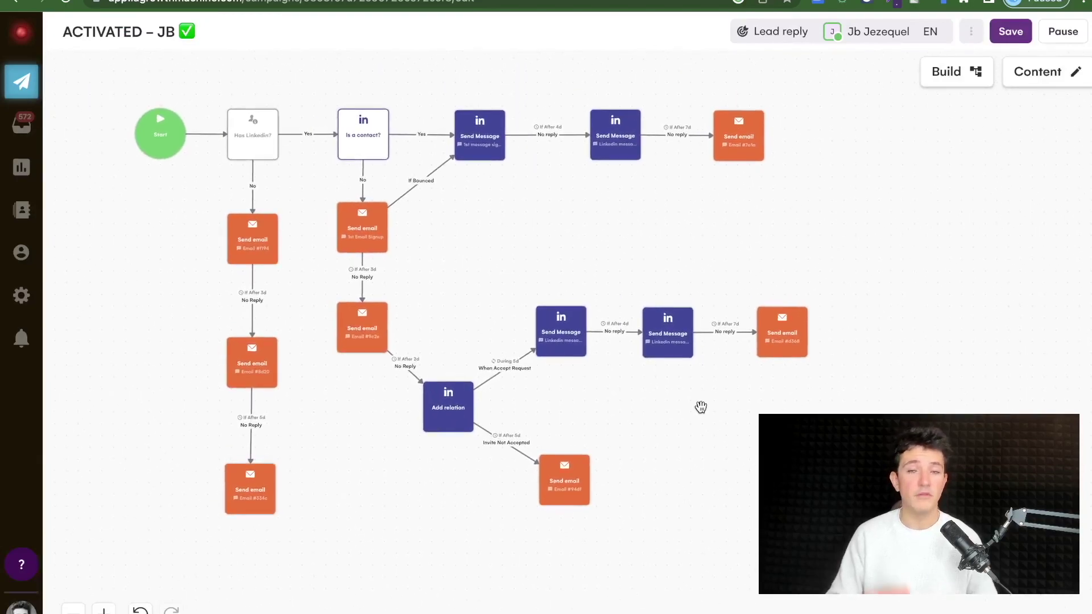